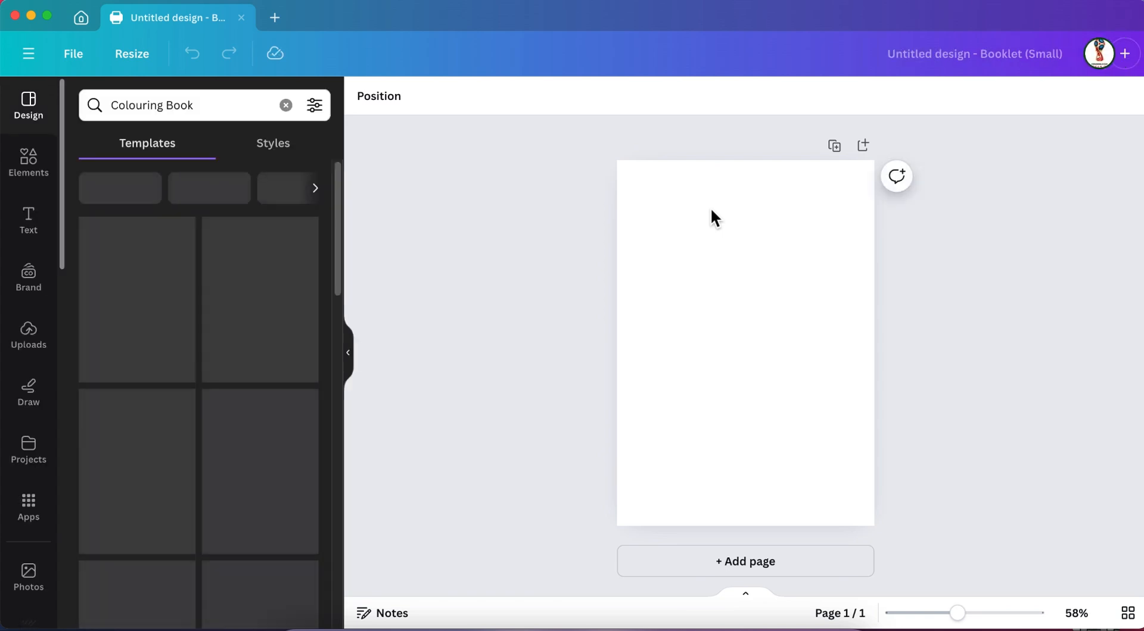
Search the elements for "shape" and add a plain square to the page.
click(32, 166)
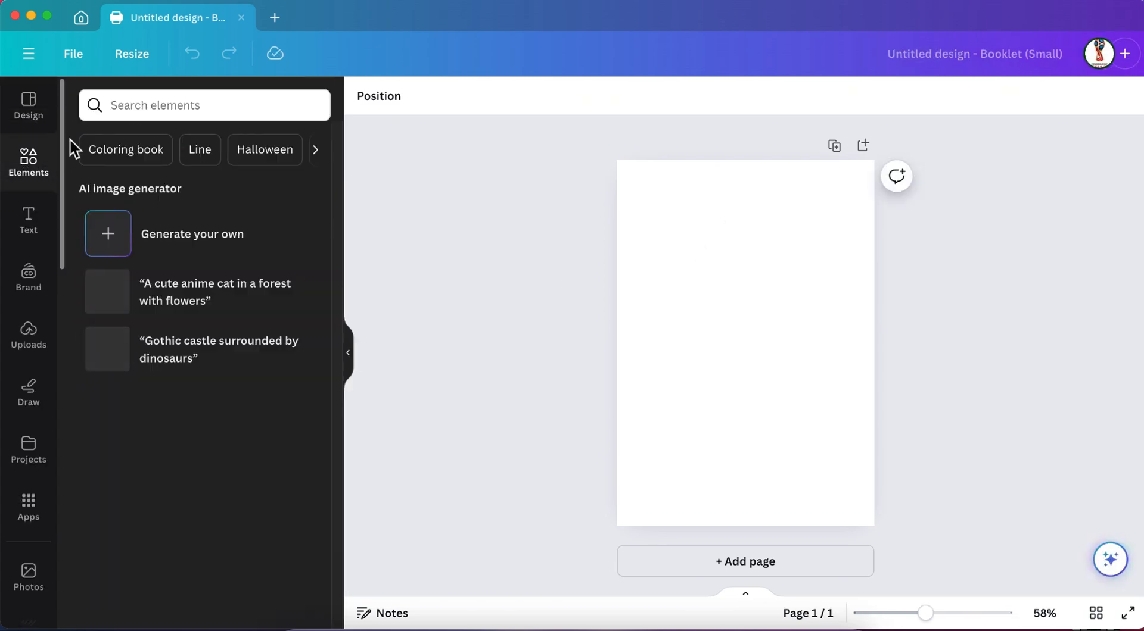
click(143, 106)
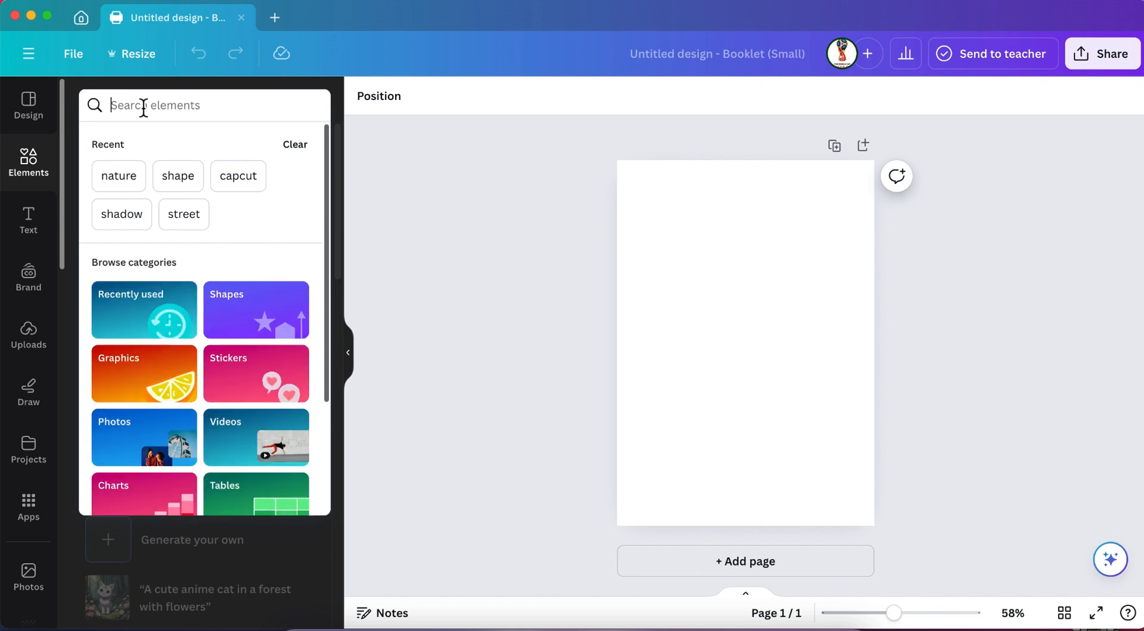
text(shape)
key(Return)
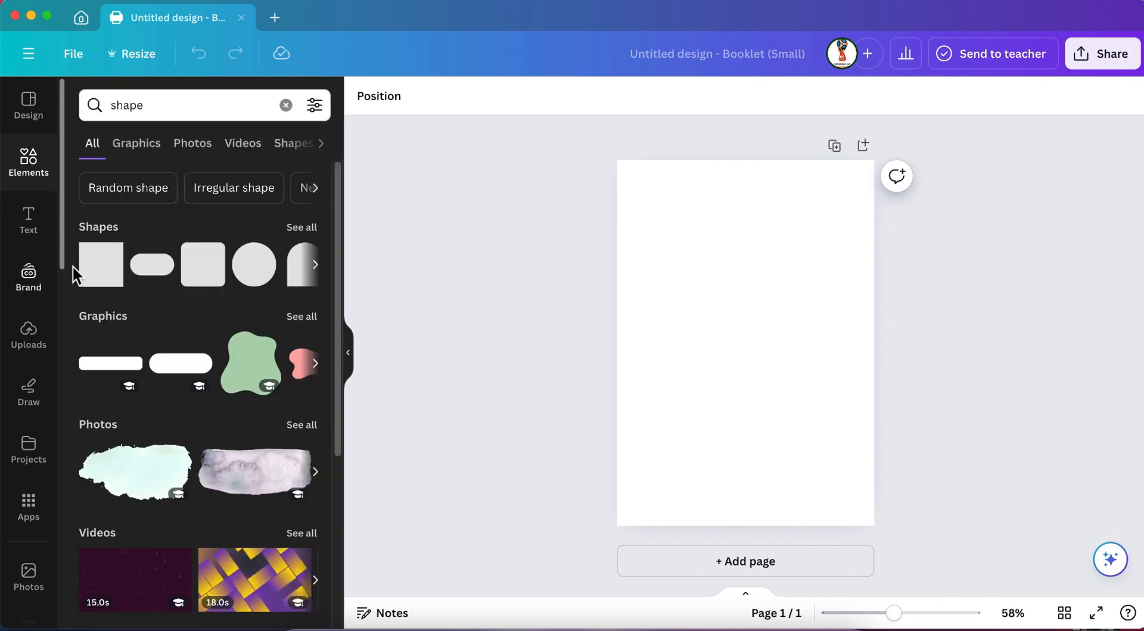
click(94, 275)
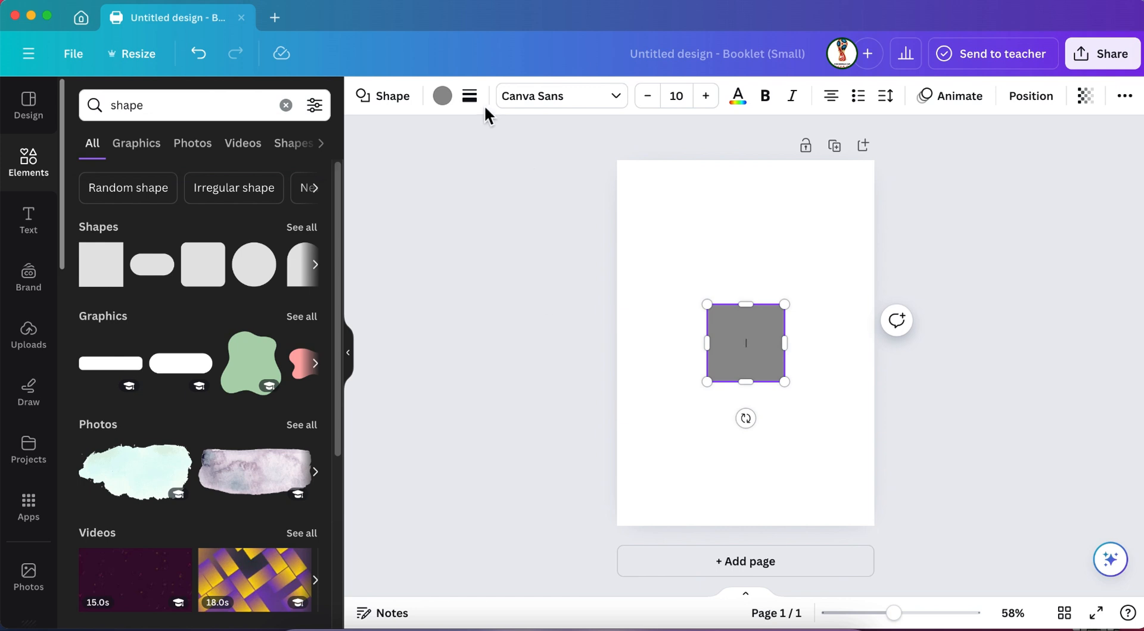
Remove the square's fill colour and give it a dotted border.
click(451, 105)
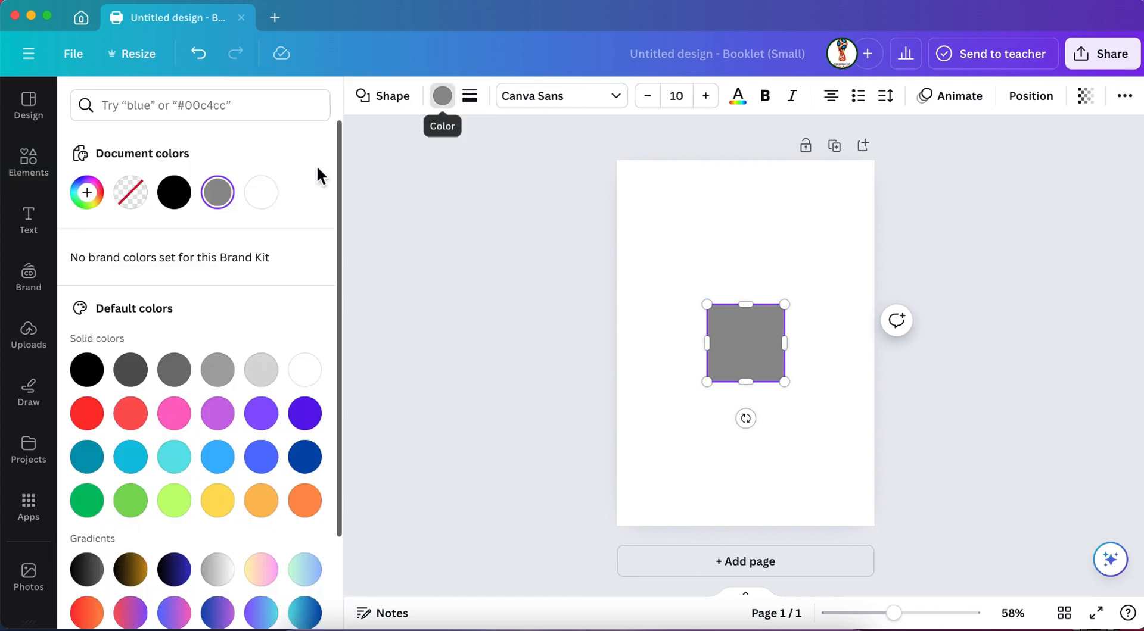
click(128, 197)
click(470, 97)
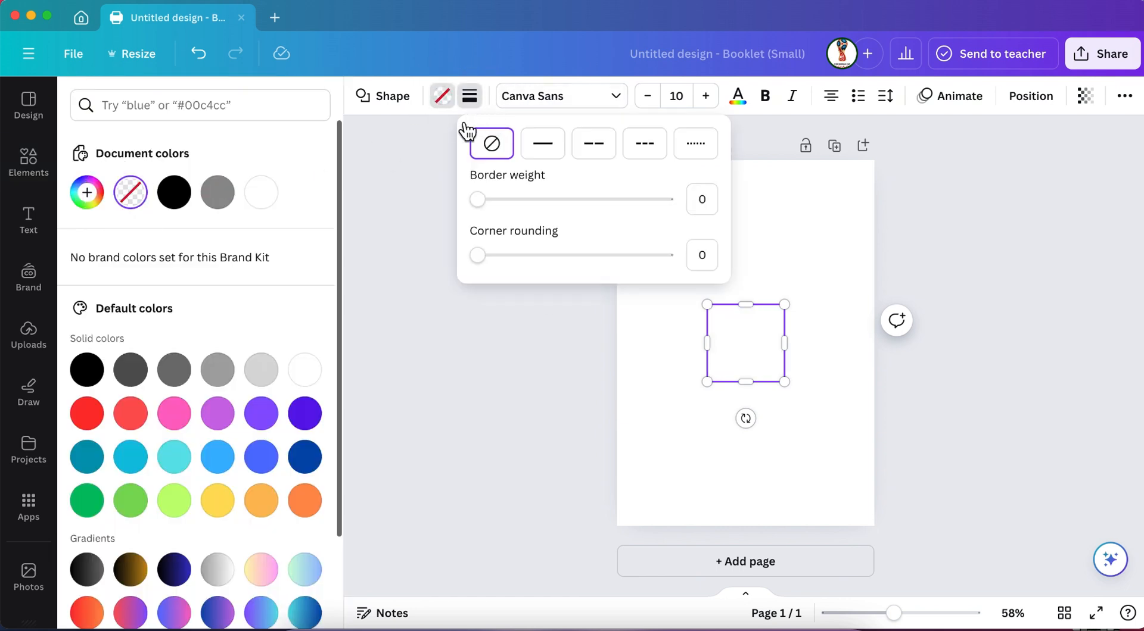
click(710, 152)
click(774, 347)
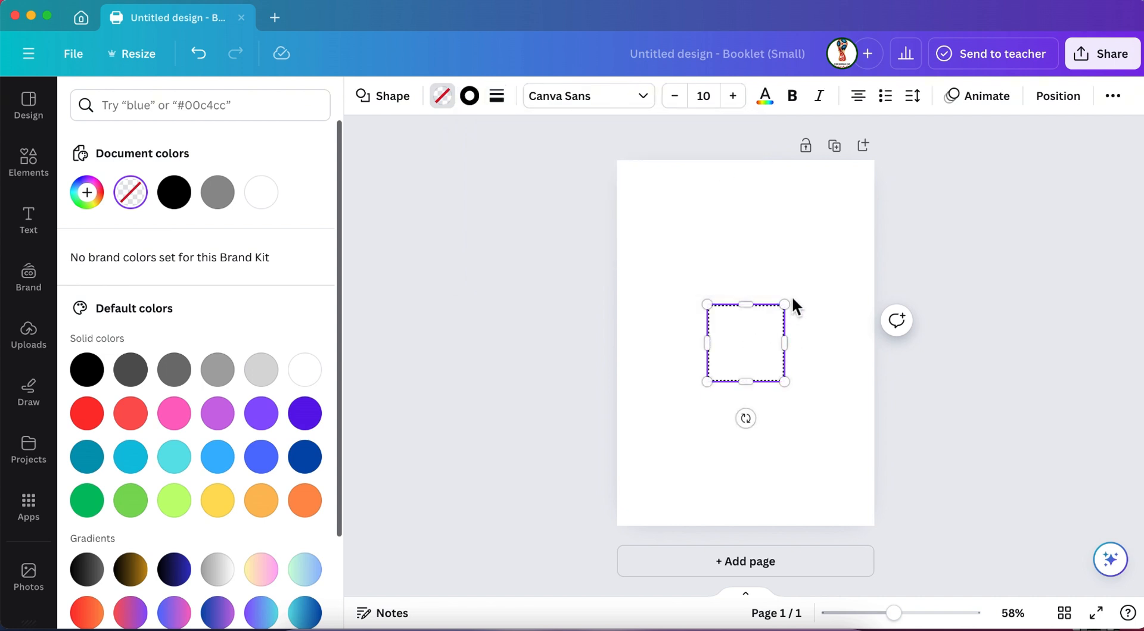
Stretch the dotted square into a tall rectangular frame just inside the page edges.
drag(784, 305, 863, 174)
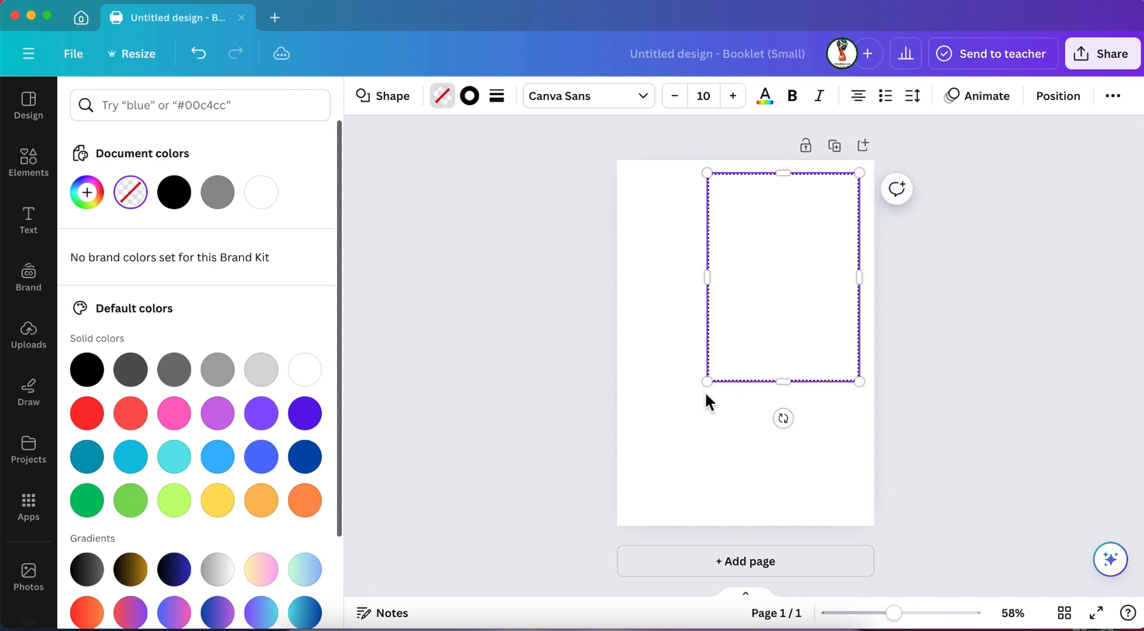
drag(709, 386, 637, 519)
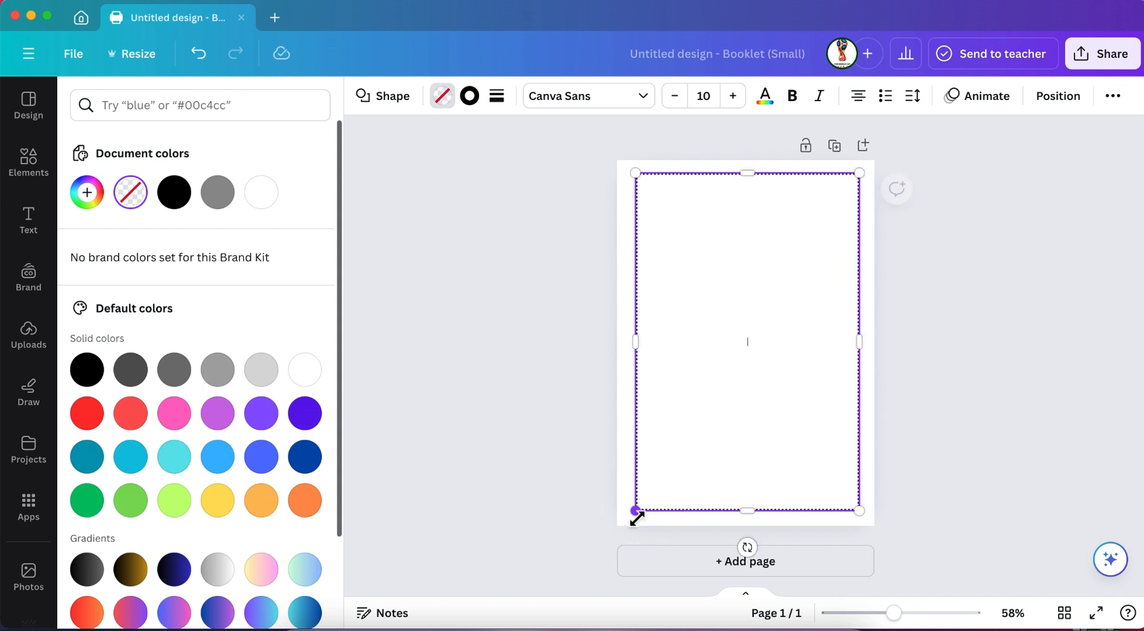
click(502, 387)
click(507, 354)
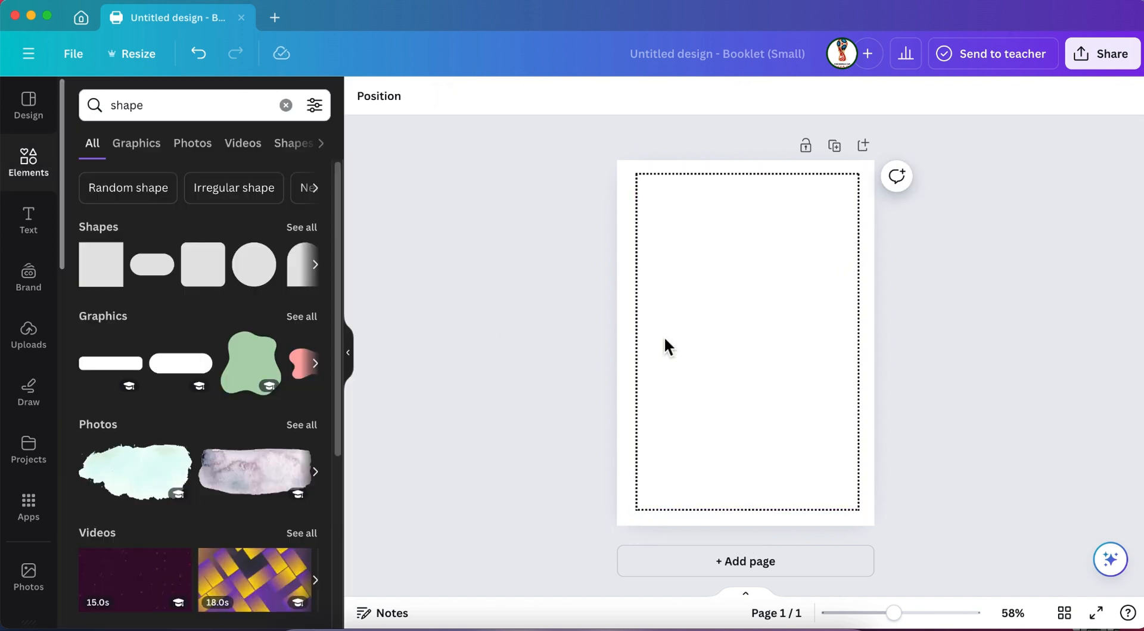
Shift the dotted frame slightly so it sits centred on the page.
click(710, 334)
drag(709, 335, 706, 336)
key(Down)
key(Down)
key(Down)
key(Down)
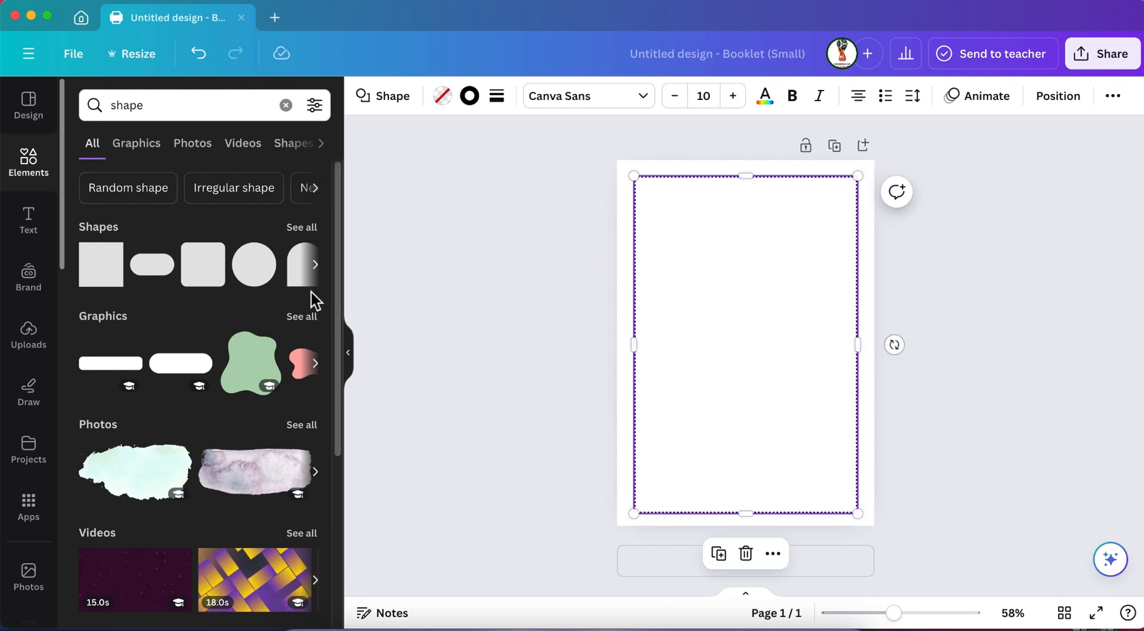
click(428, 318)
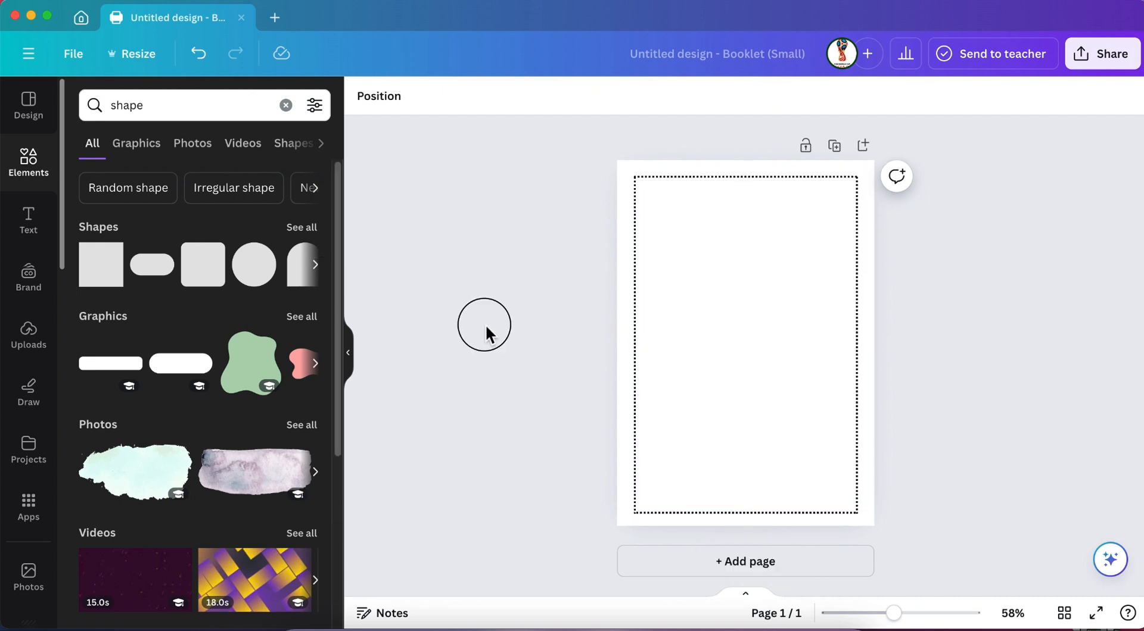
Duplicate the page with the dotted frame three times to make four pages.
click(834, 145)
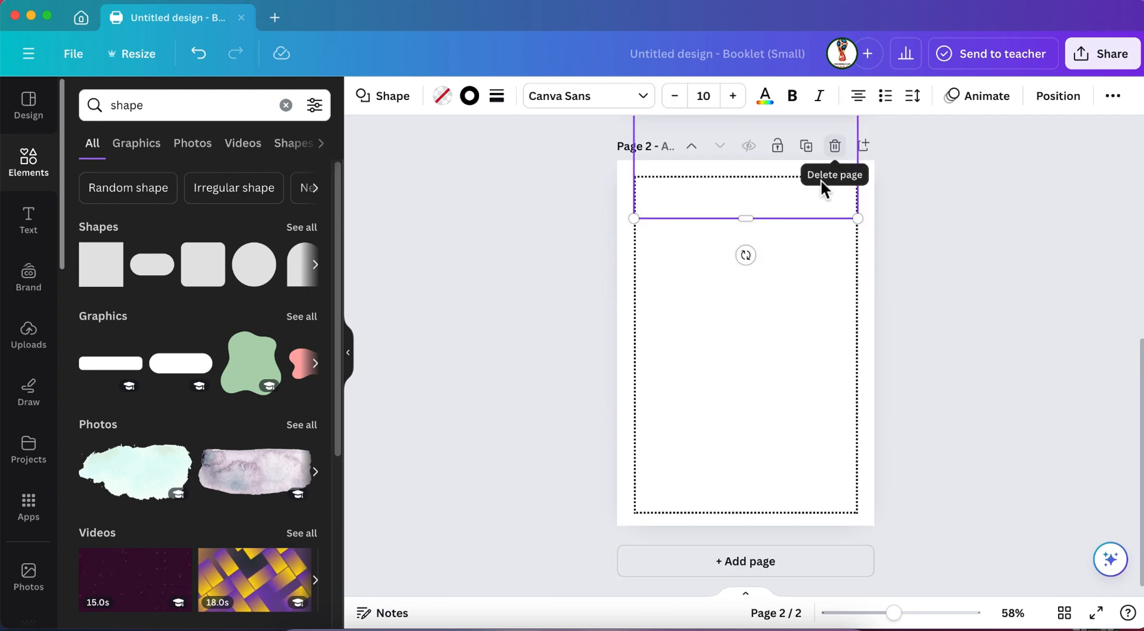
click(812, 147)
click(811, 146)
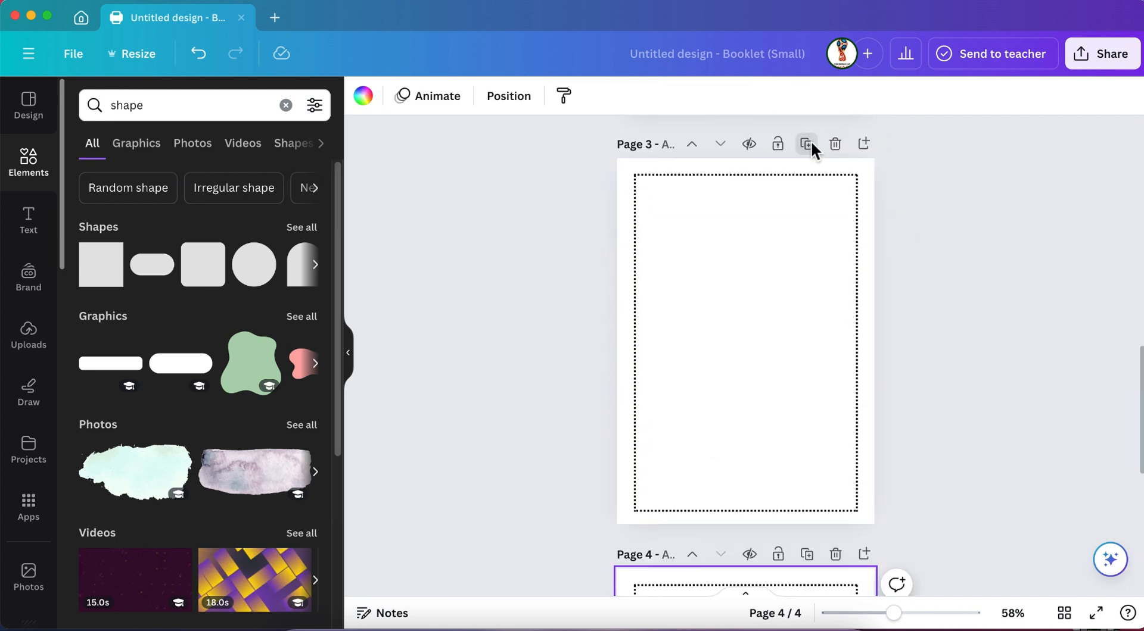
Move the displaced dotted frame on page 1 back up to the page centre.
scroll(806, 156, up, 15)
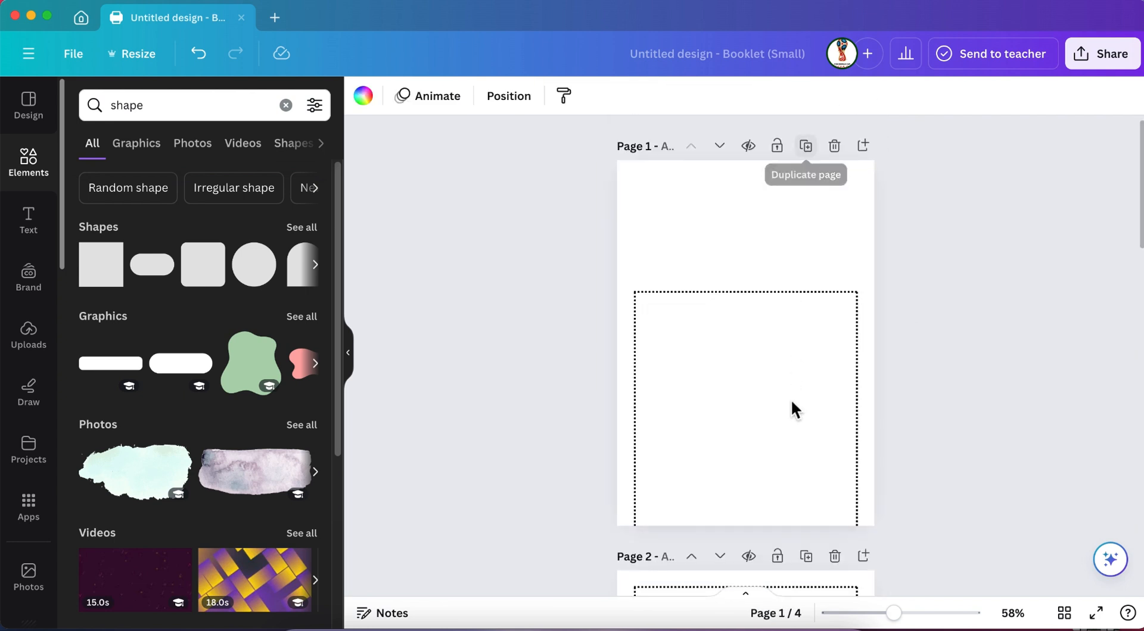
click(766, 400)
drag(766, 400, 766, 293)
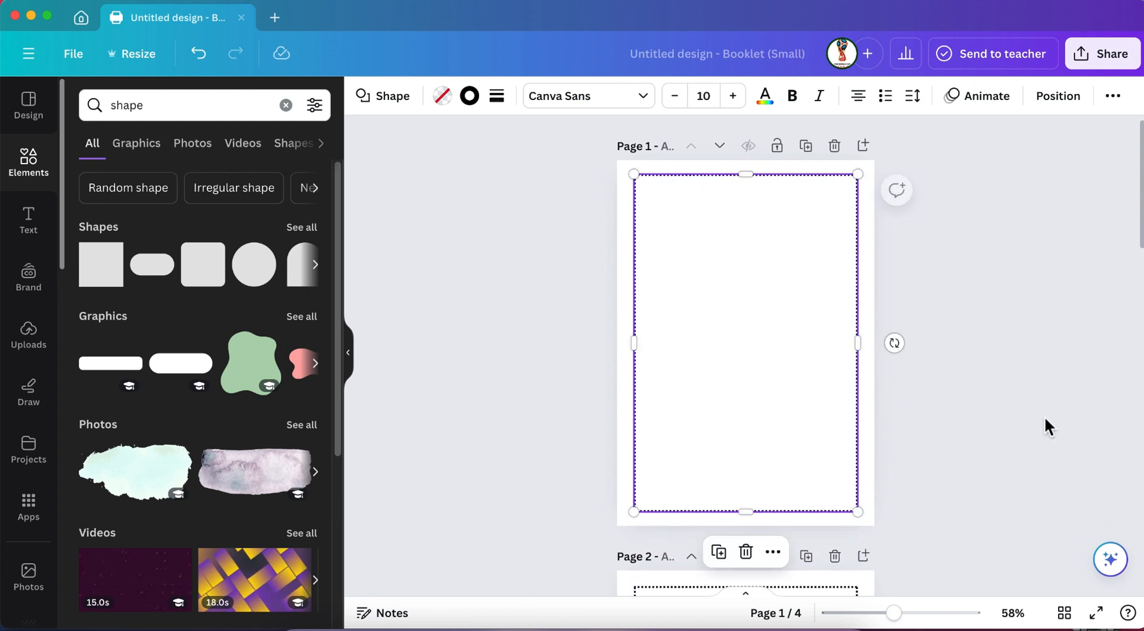
click(1053, 415)
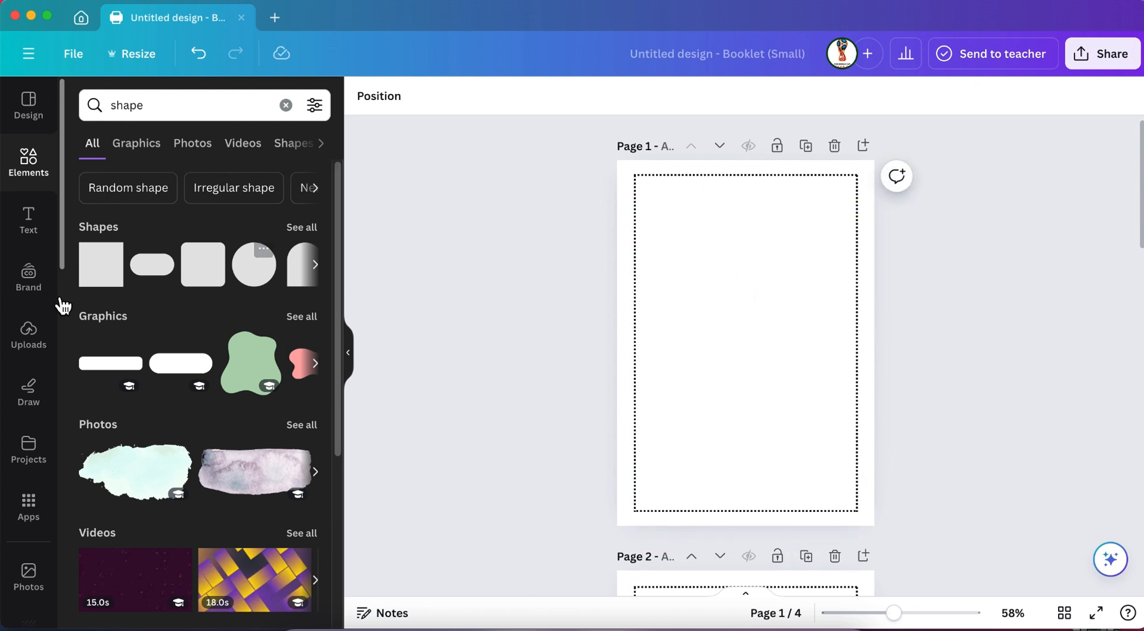
Search the elements for "animal" and look through the results limited to graphics.
double_click(142, 103)
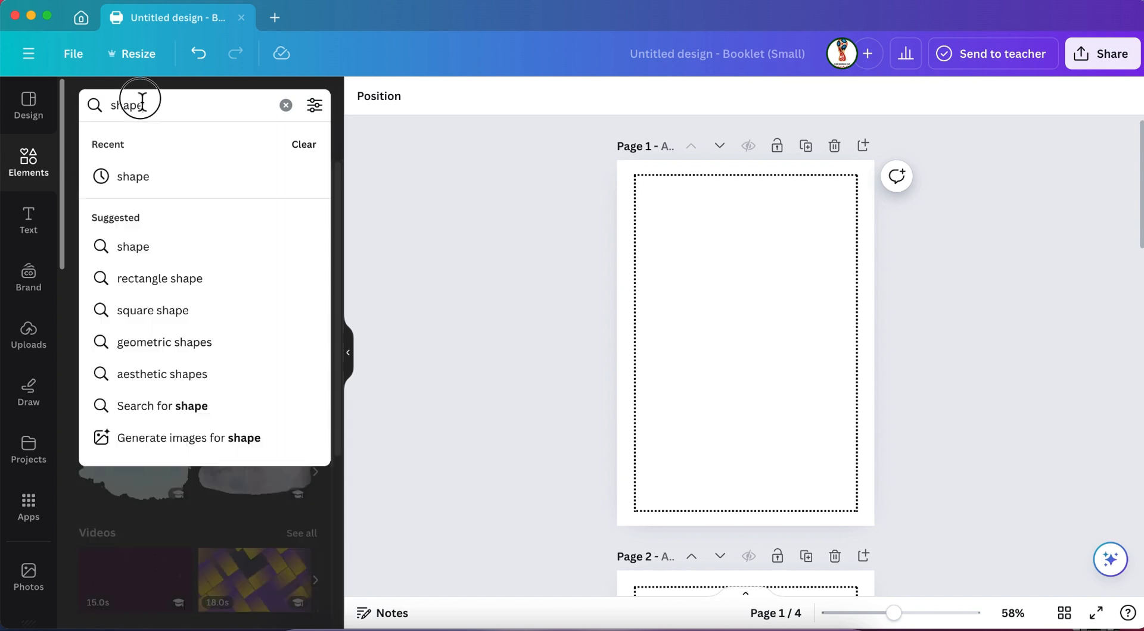
text(ani)
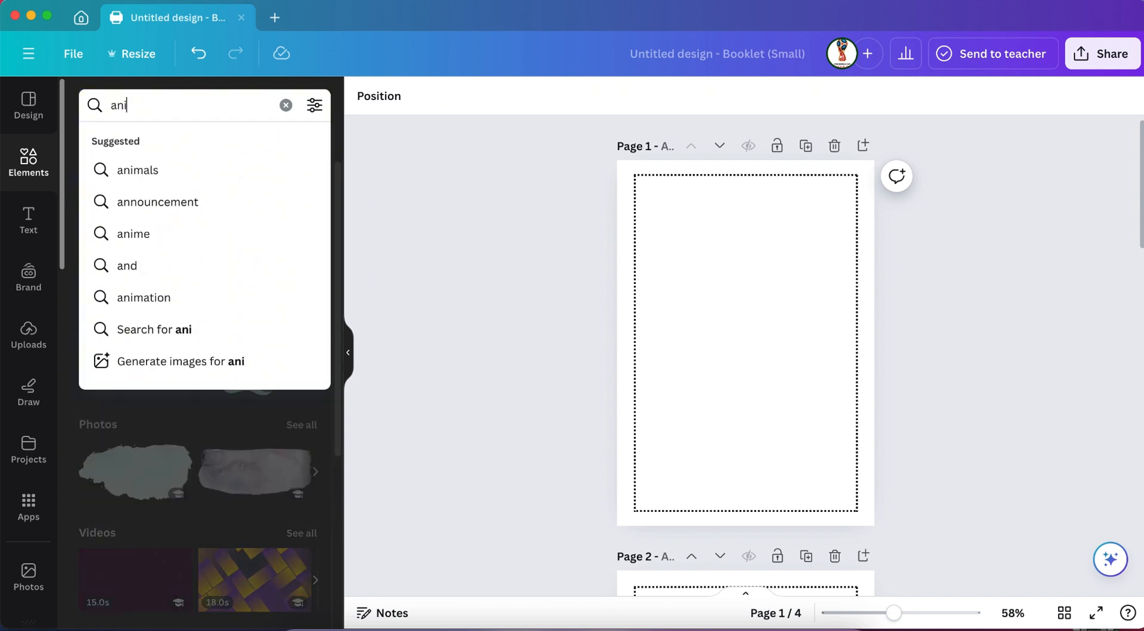
text(mal)
key(Return)
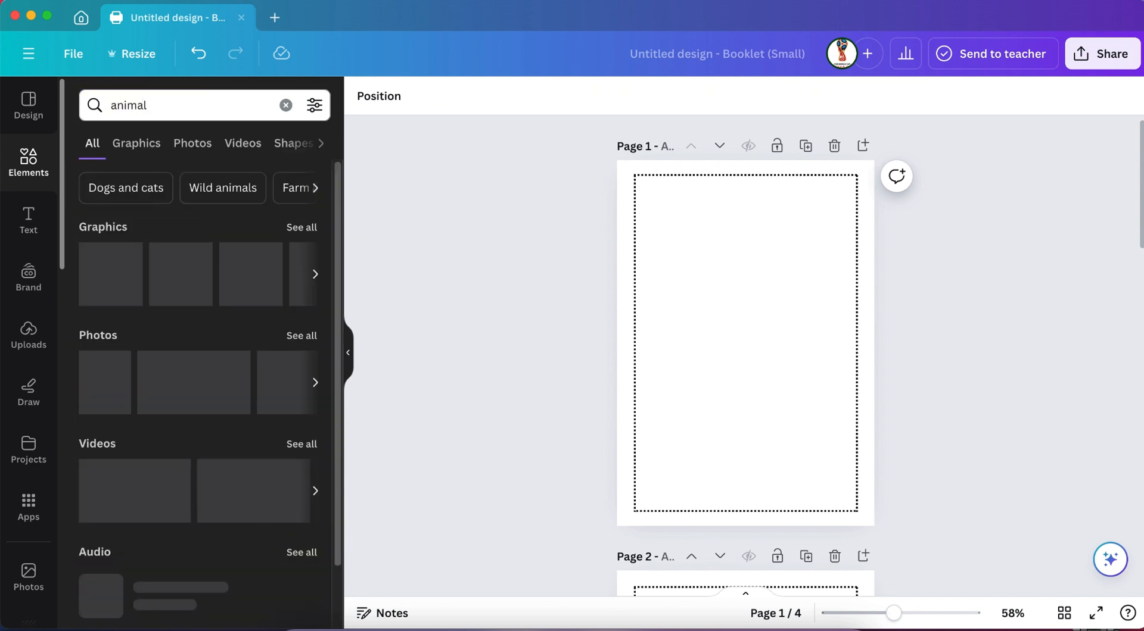
scroll(191, 396, down, 2)
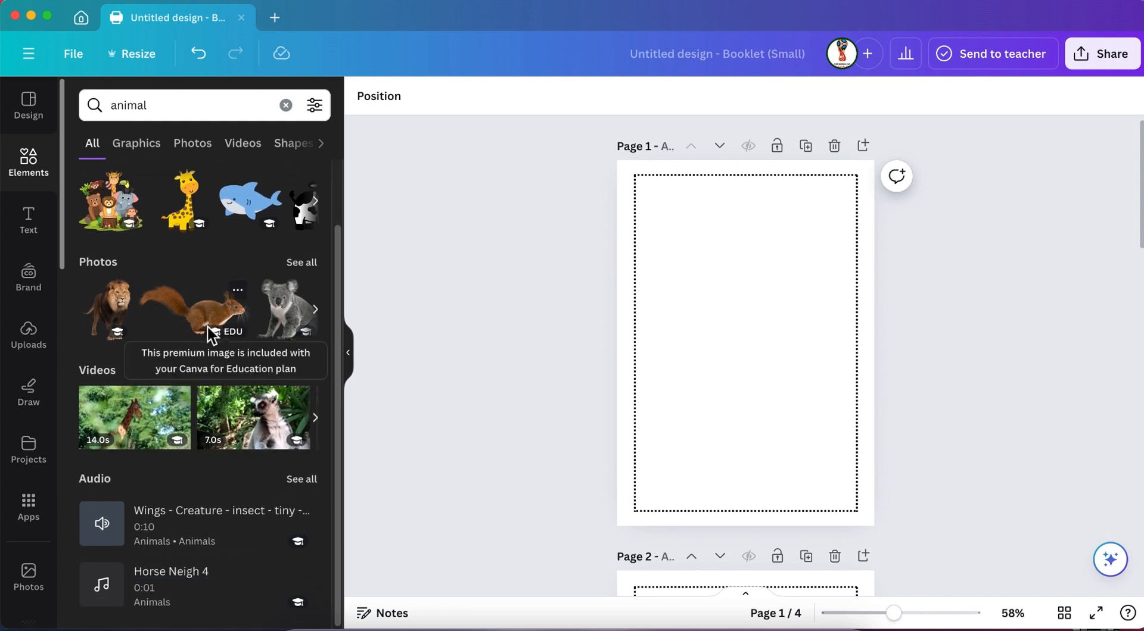
scroll(209, 331, up, 2)
click(137, 149)
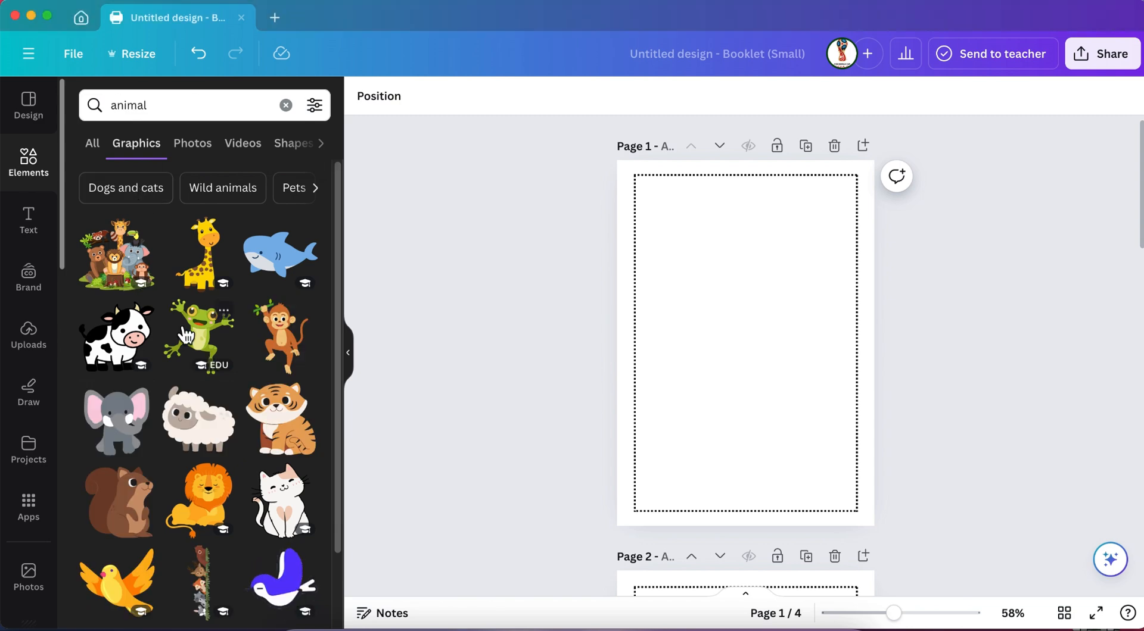
scroll(199, 257, down, 10)
Search the graphics for "animal coloring" and browse the suggested Coloring book results for outline drawings.
click(204, 113)
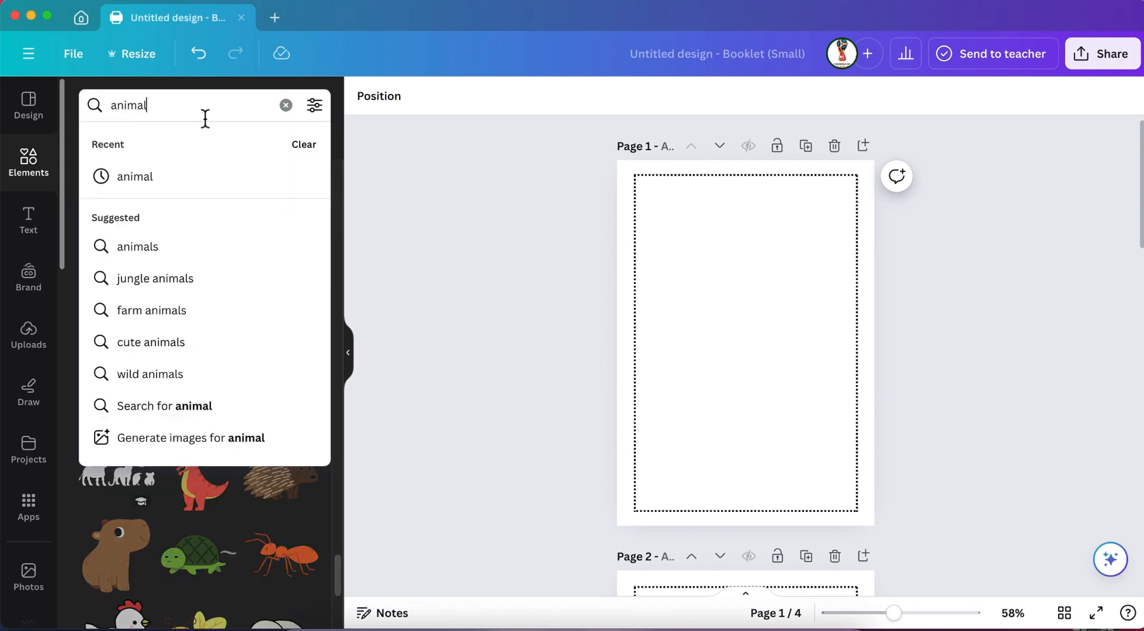
text(coloring)
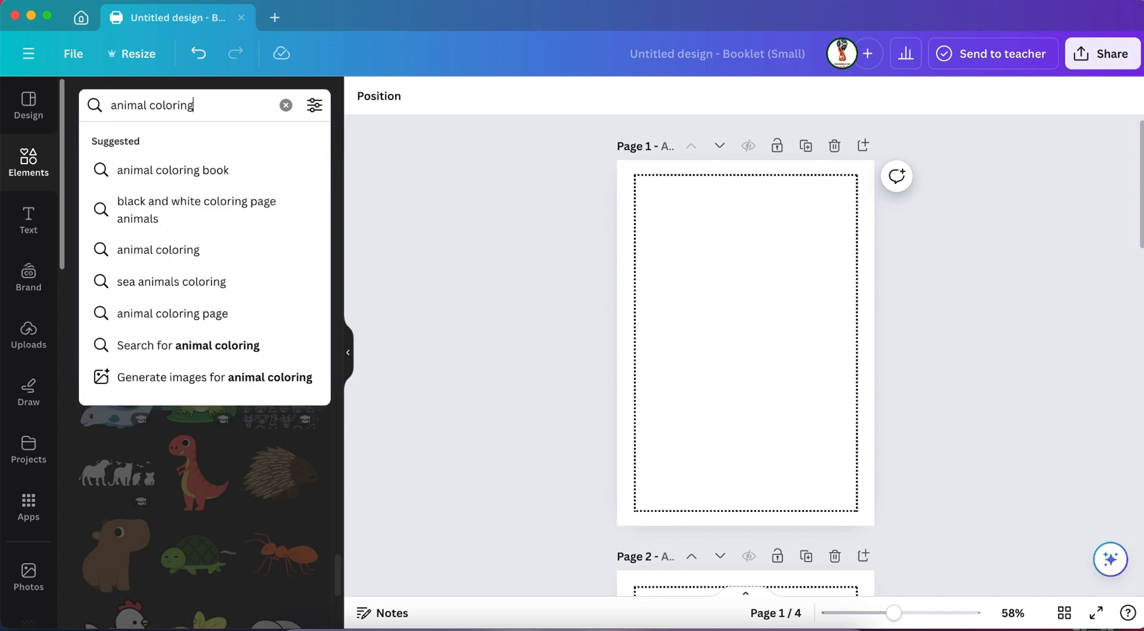
key(Return)
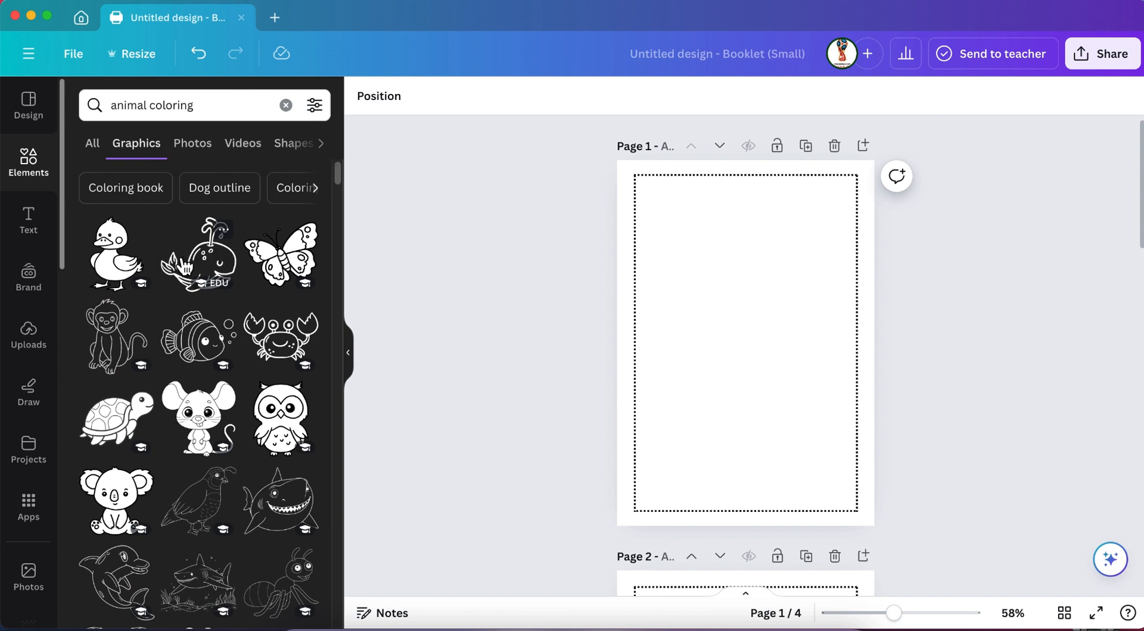
click(125, 189)
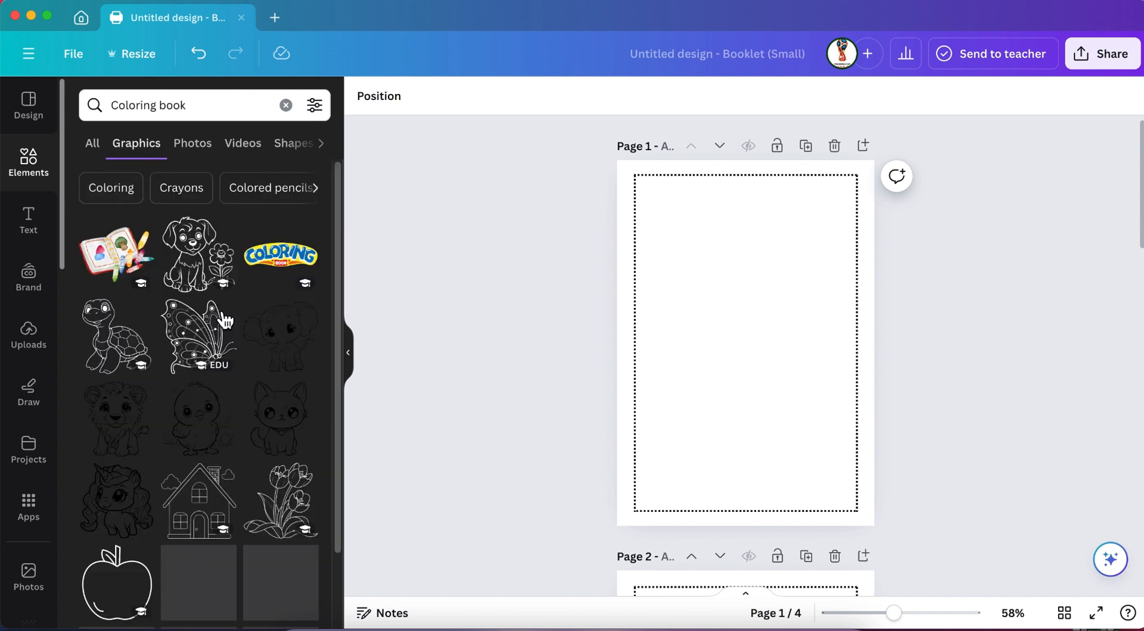
scroll(216, 363, down, 7)
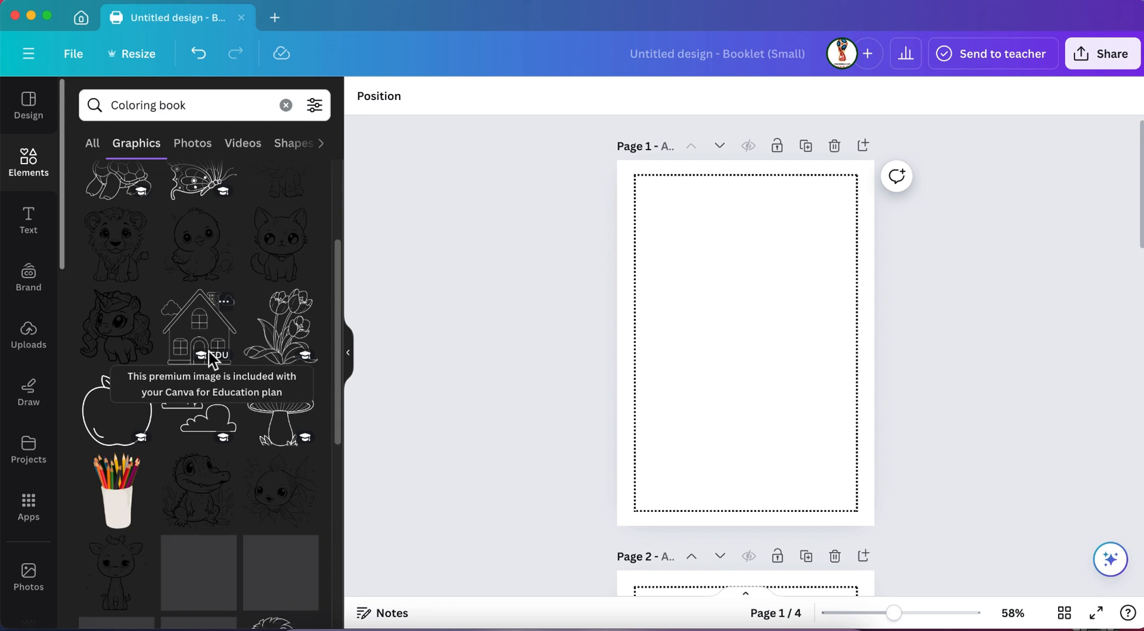
scroll(216, 363, down, 3)
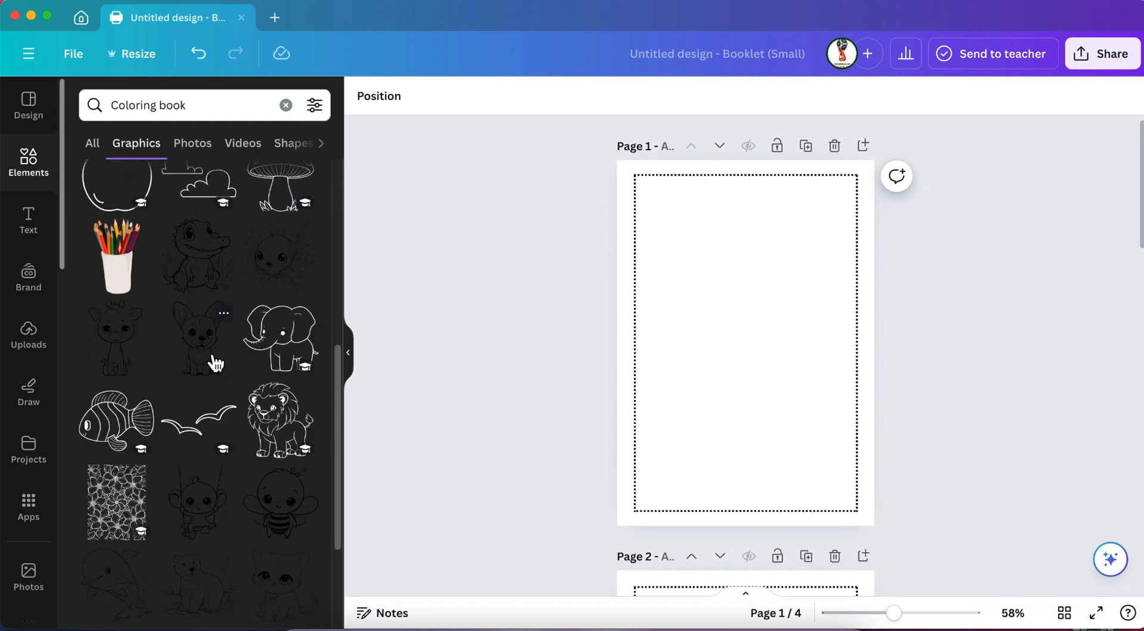
scroll(216, 362, up, 4)
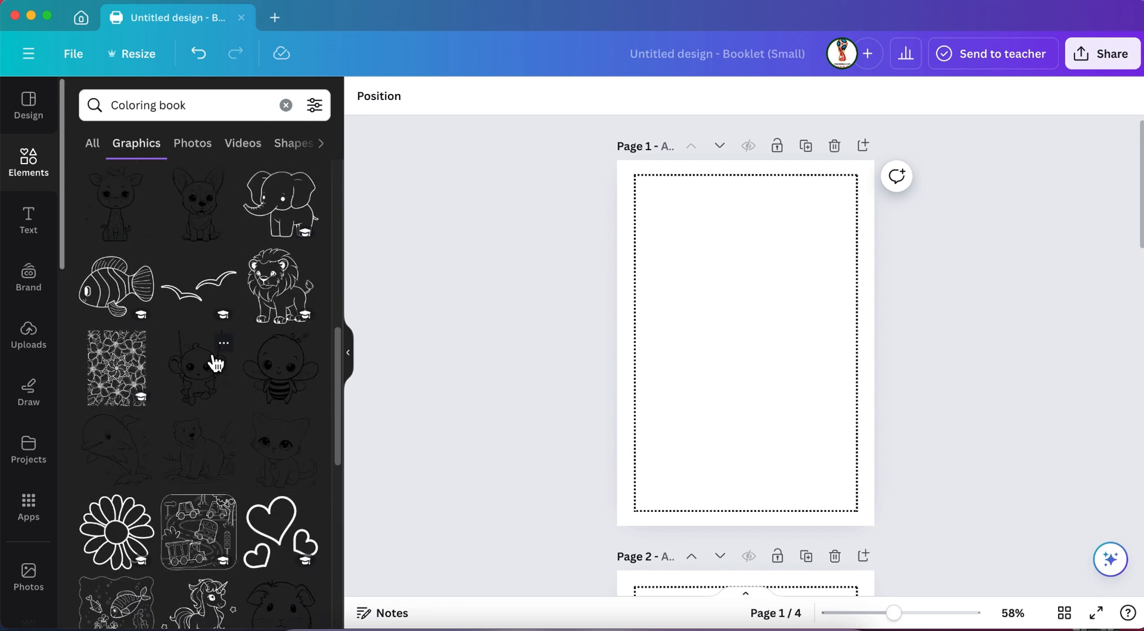
Add the elephant outline to page 1, enlarged and placed in the lower half of the dotted frame.
click(282, 398)
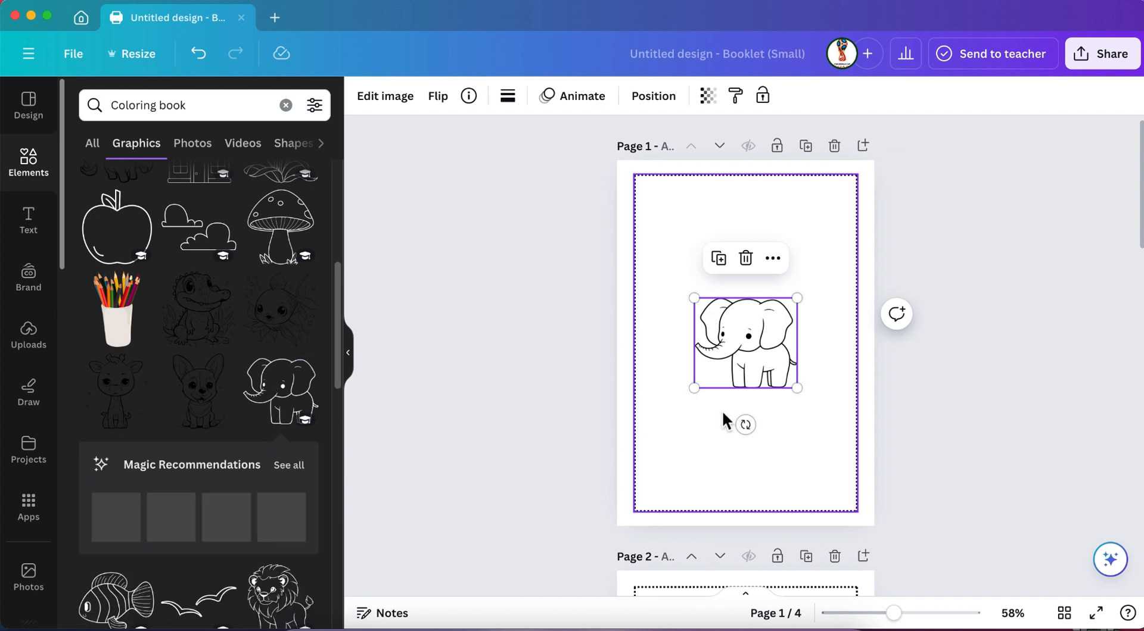
drag(694, 388, 618, 455)
drag(728, 359, 763, 404)
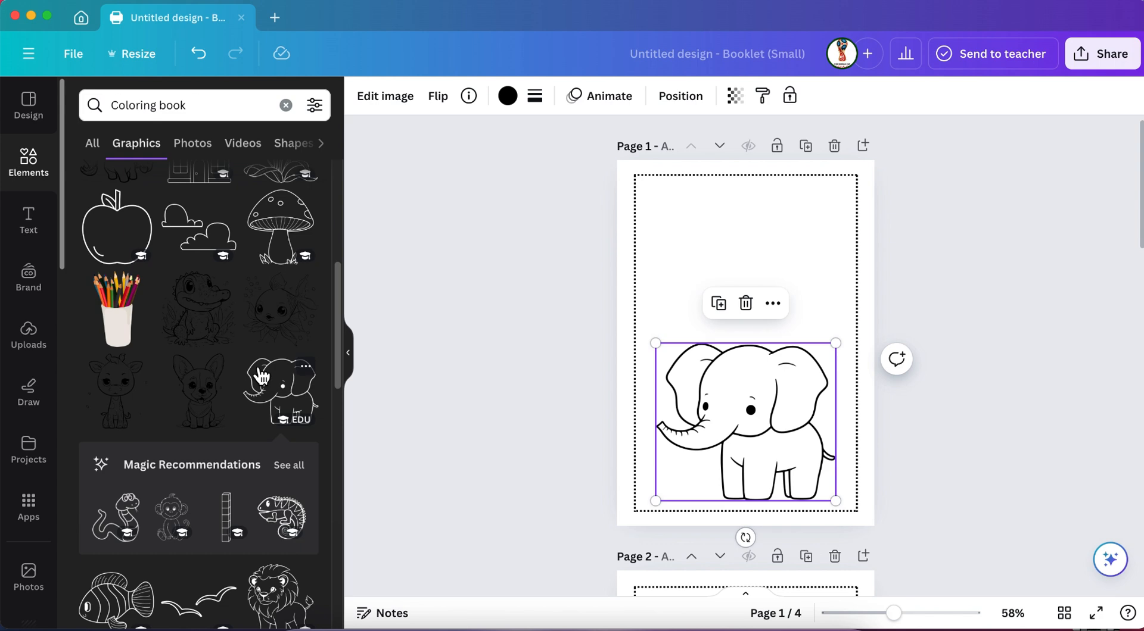
Place the lion outline on page 2, enlarged in the lower half of the dotted frame.
scroll(261, 375, down, 3)
scroll(701, 391, down, 8)
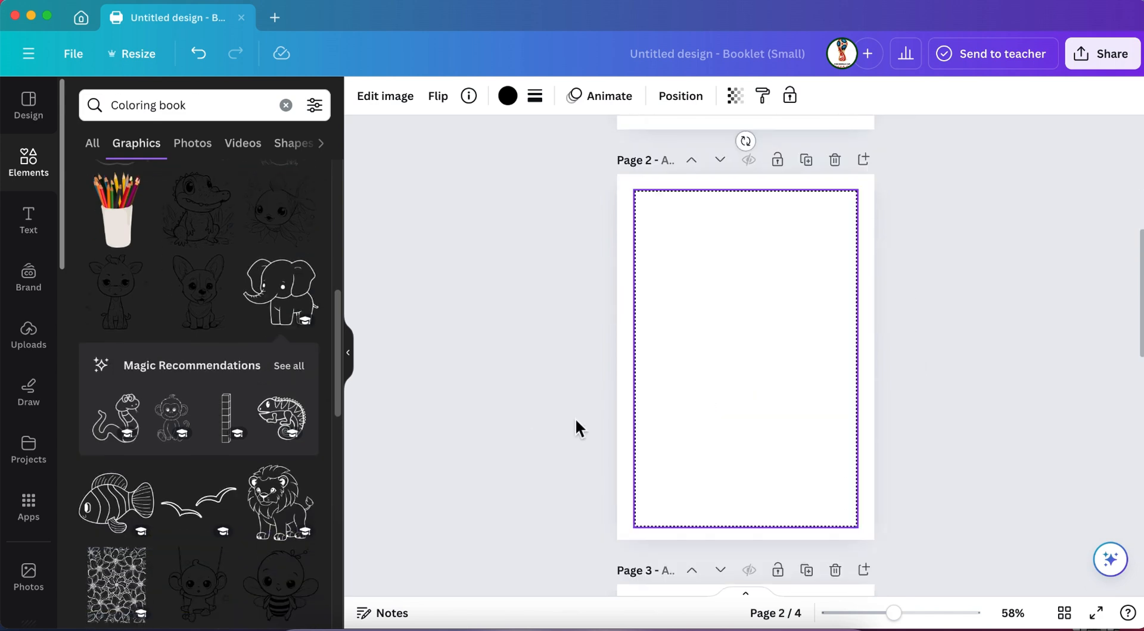
drag(281, 503, 866, 324)
drag(764, 381, 734, 412)
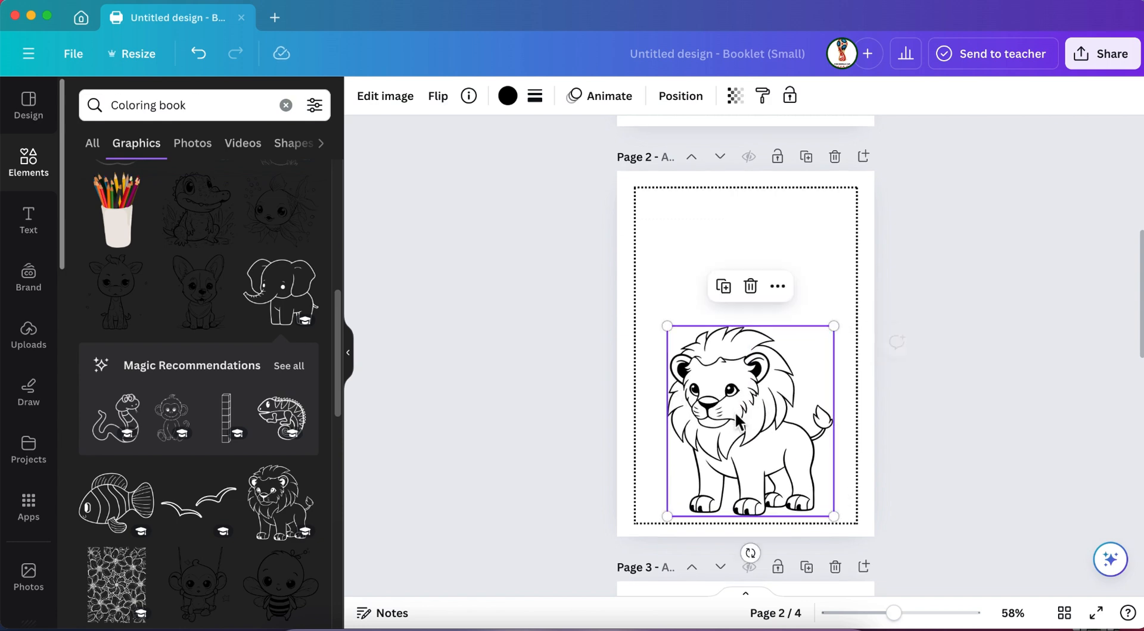
Browse the Coloring book graphics for an outline drawing to use on page 3.
scroll(735, 412, down, 3)
click(730, 330)
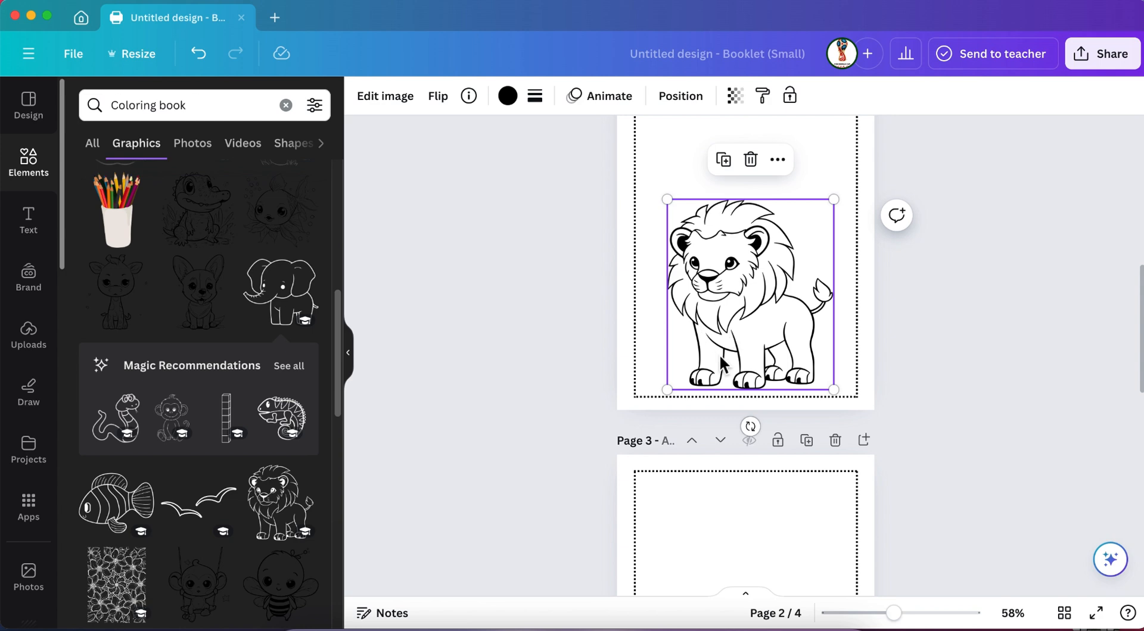
scroll(711, 408, down, 5)
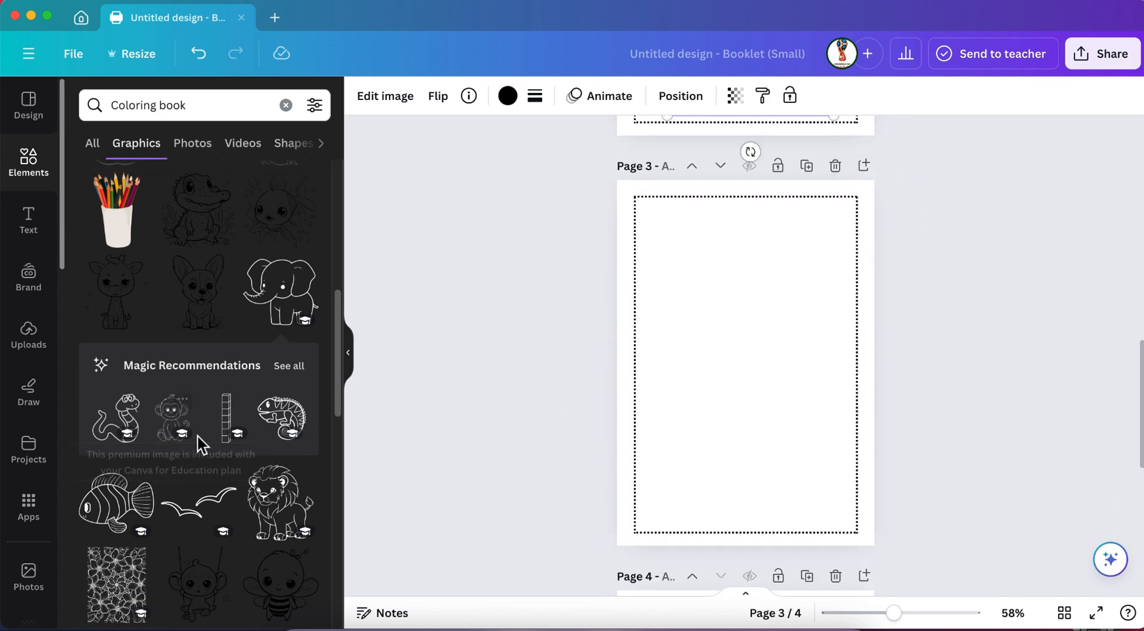
scroll(200, 443, down, 7)
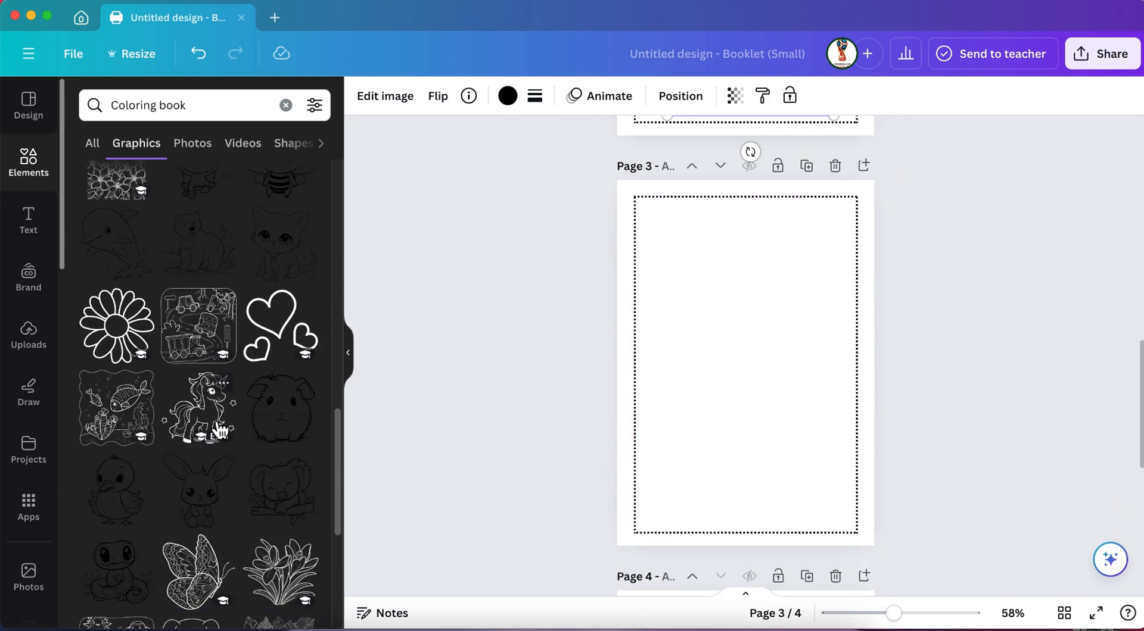
scroll(220, 429, down, 4)
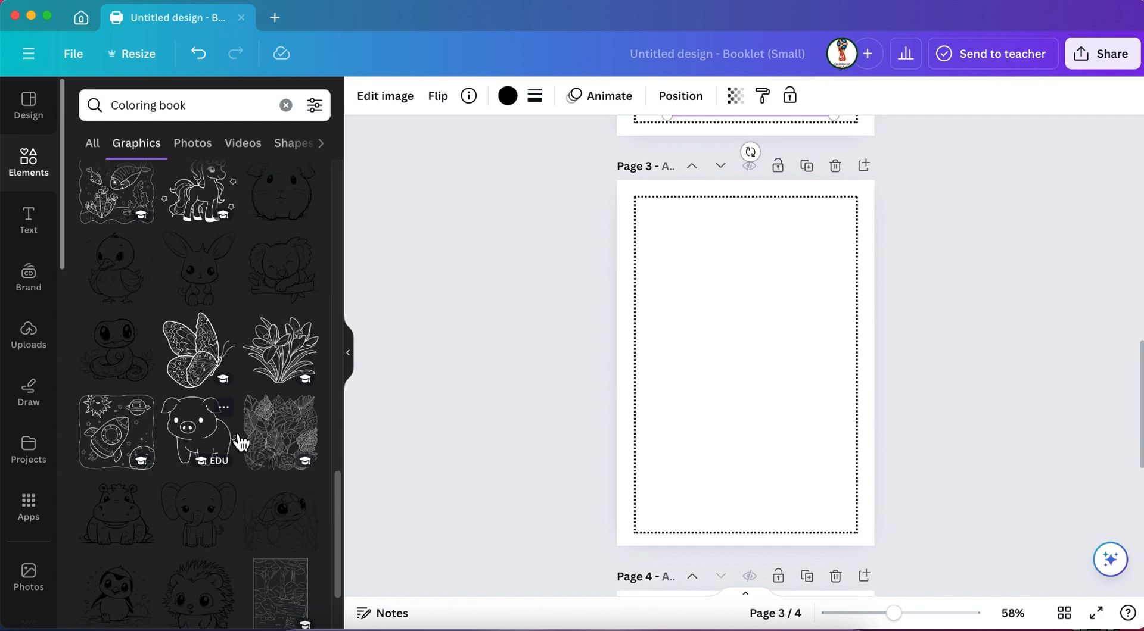
scroll(240, 442, down, 5)
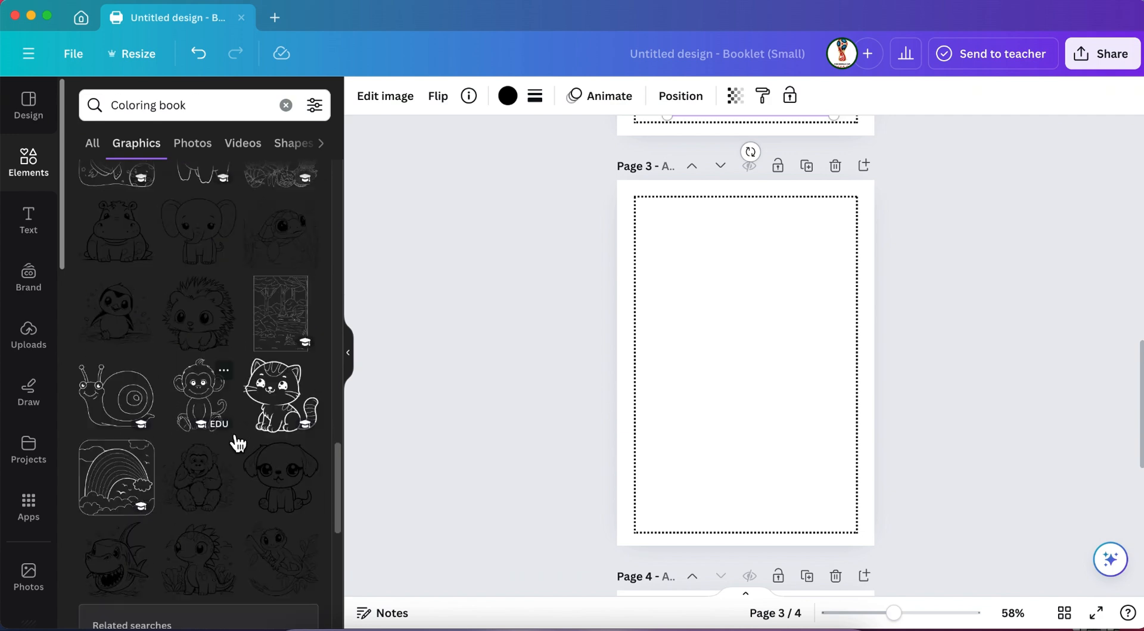
scroll(238, 443, down, 6)
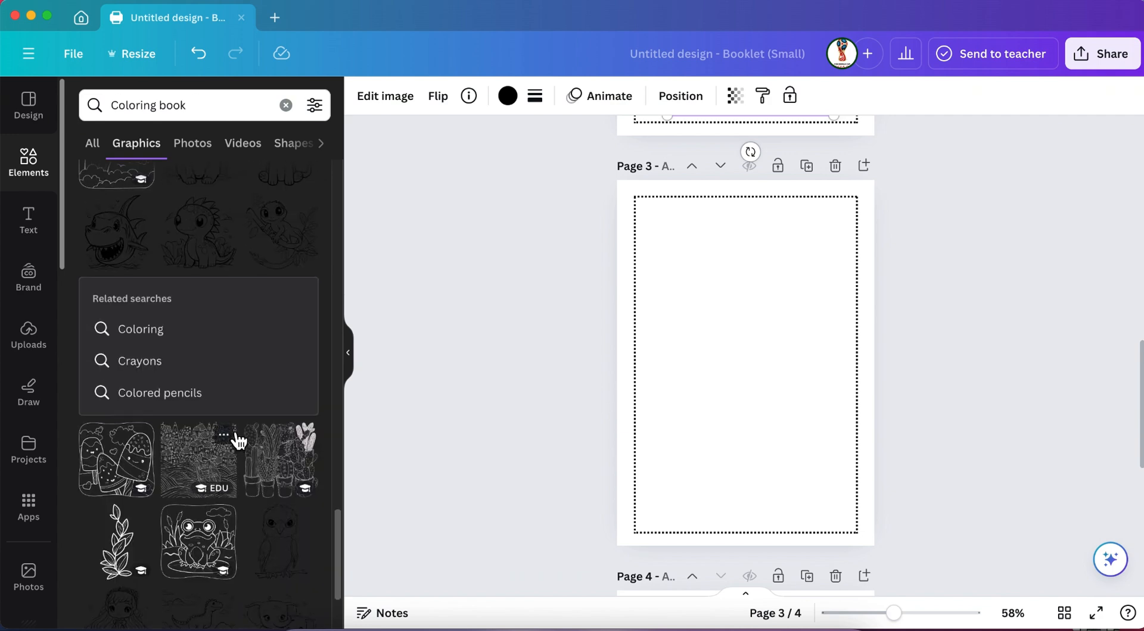
scroll(239, 442, up, 20)
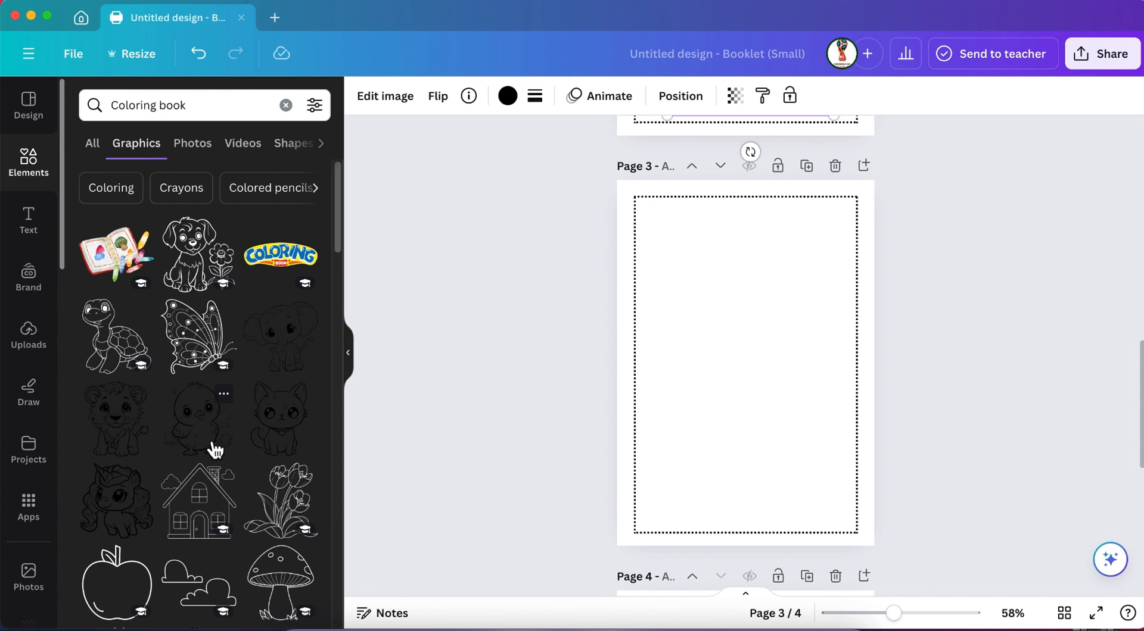
Add the turtle outline to page 3, enlarged and placed in the lower half of the dotted frame.
scroll(216, 450, down, 2)
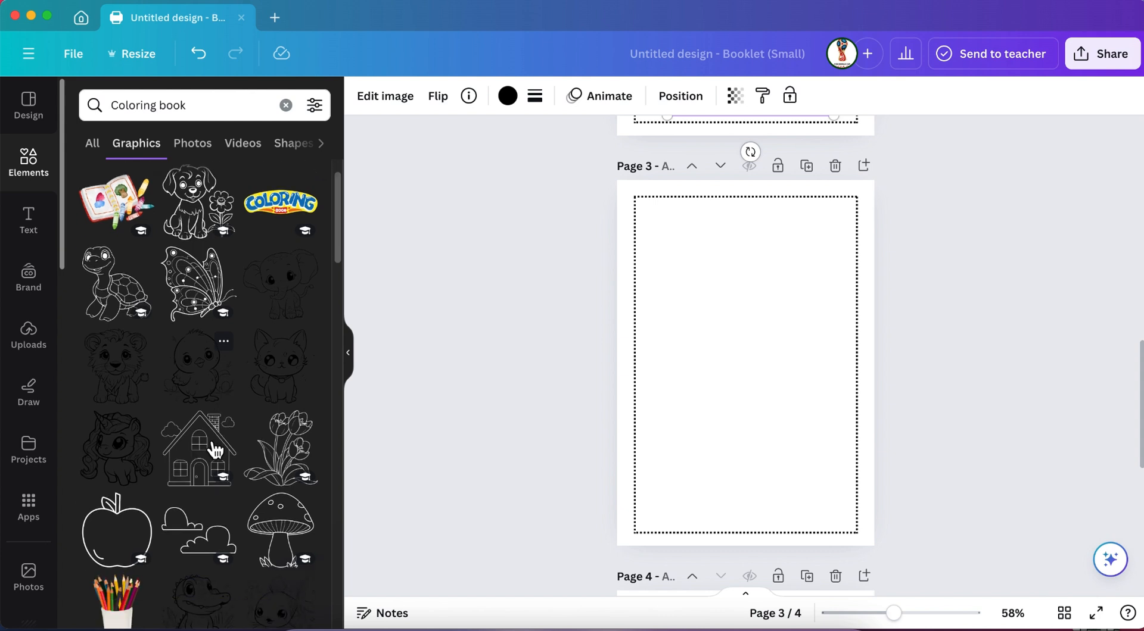
click(121, 264)
drag(726, 398, 705, 474)
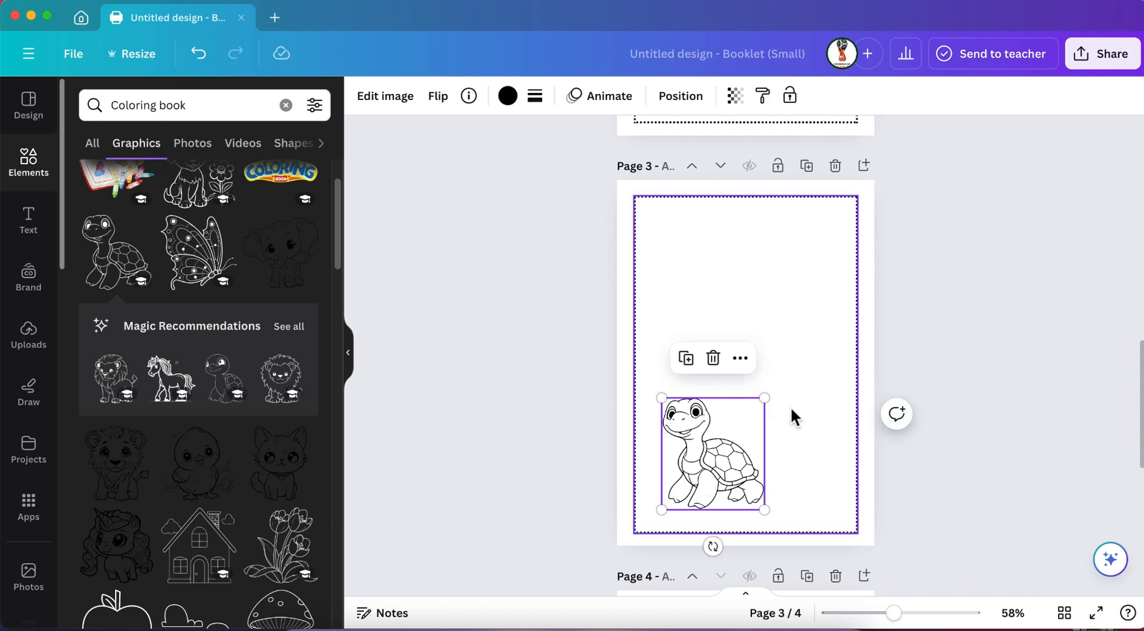
drag(765, 399, 865, 349)
click(690, 444)
Add the outline of the puppy with a flower and move it to the lower half of page 4.
scroll(689, 444, down, 6)
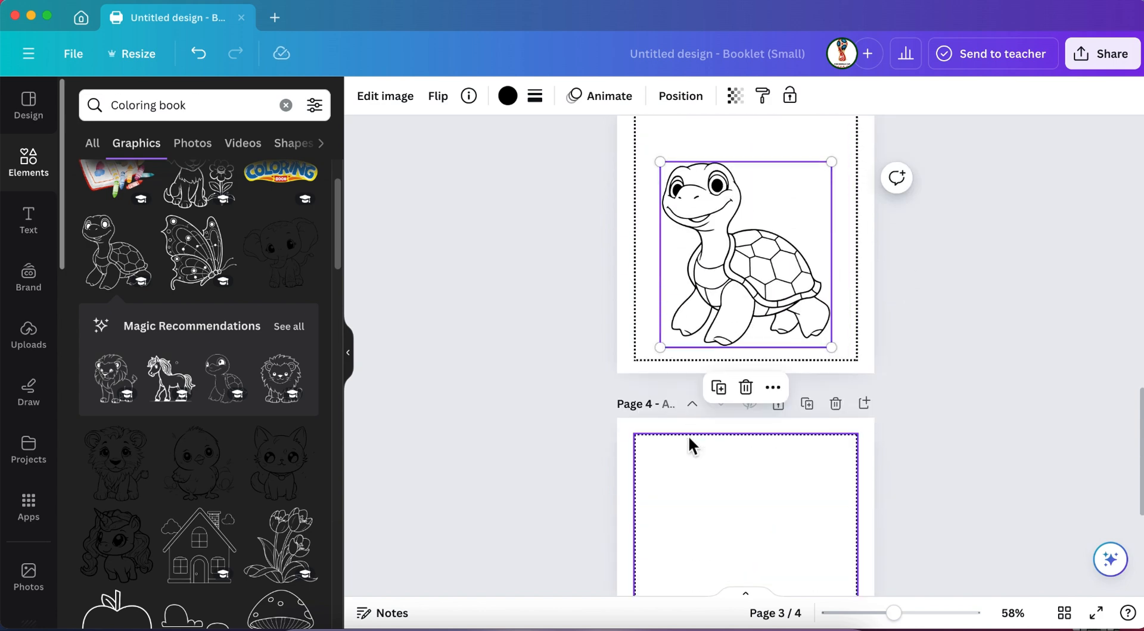
scroll(156, 441, up, 2)
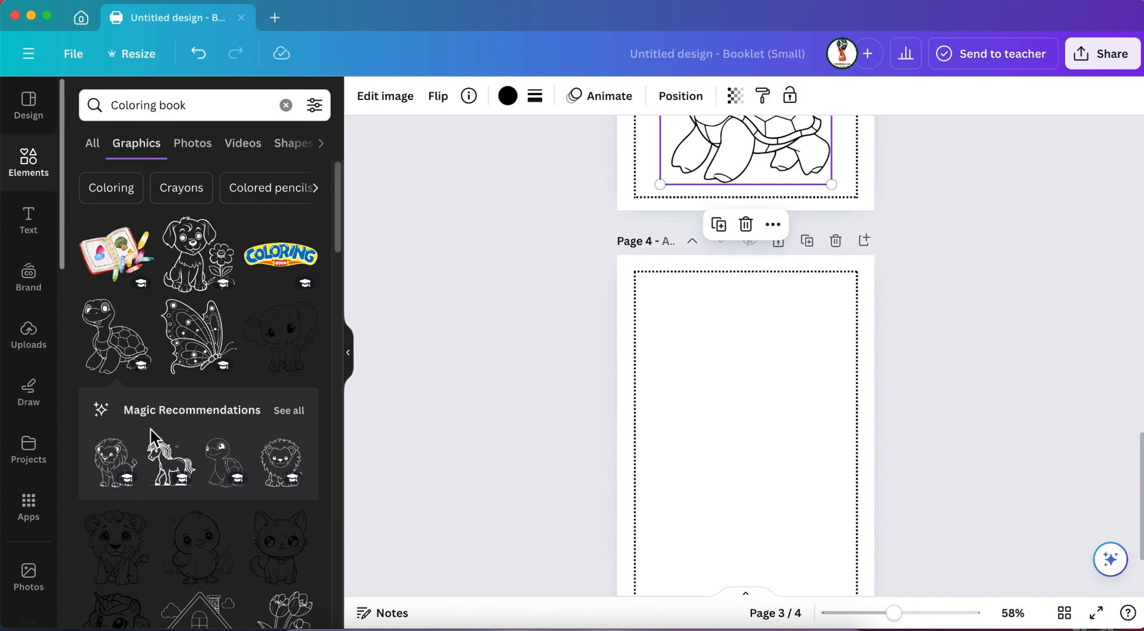
click(205, 255)
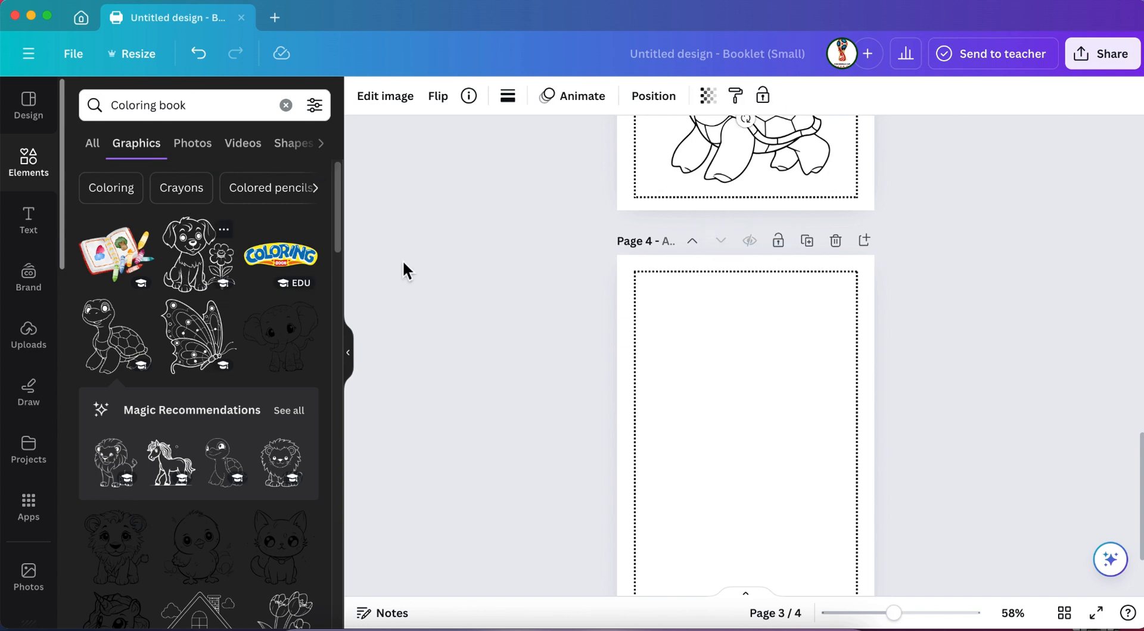
scroll(499, 327, up, 4)
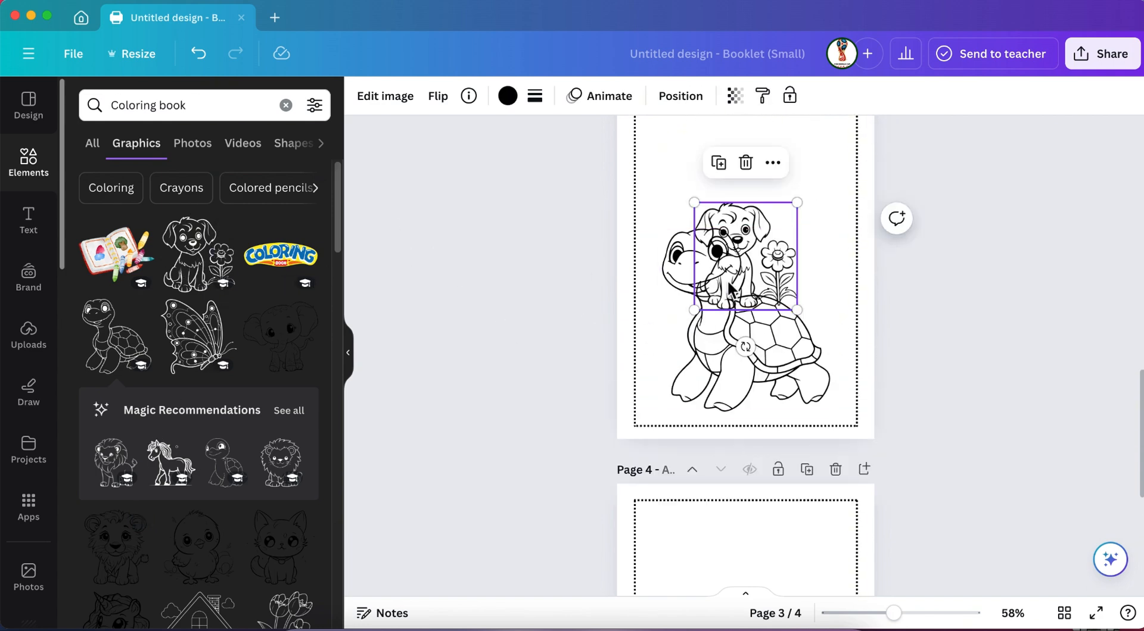
drag(760, 238, 713, 516)
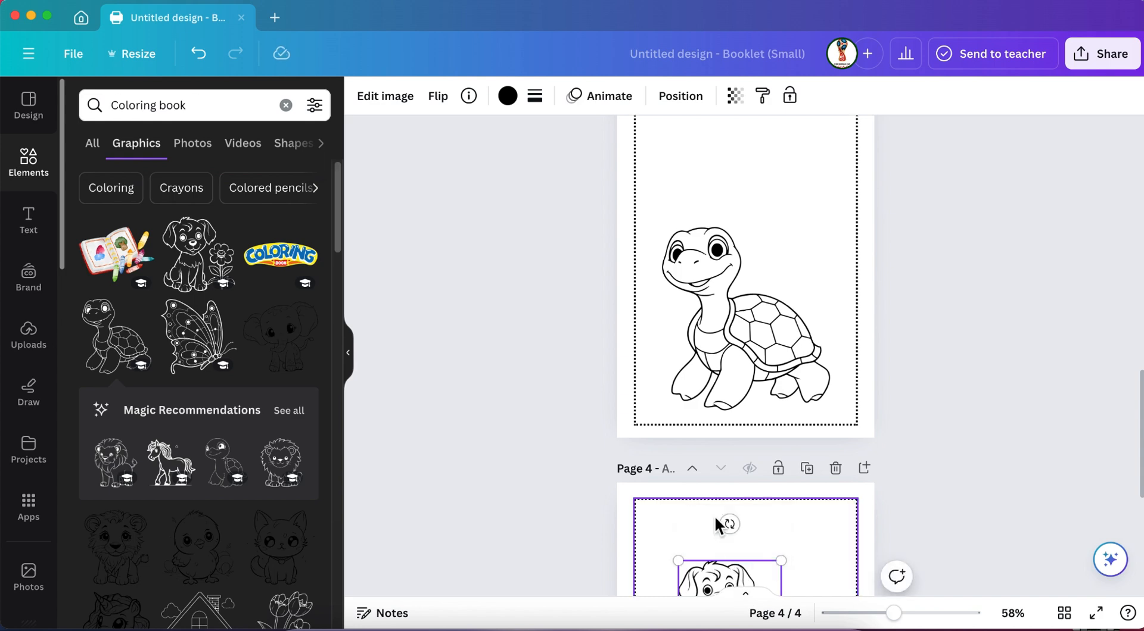
drag(714, 301, 719, 445)
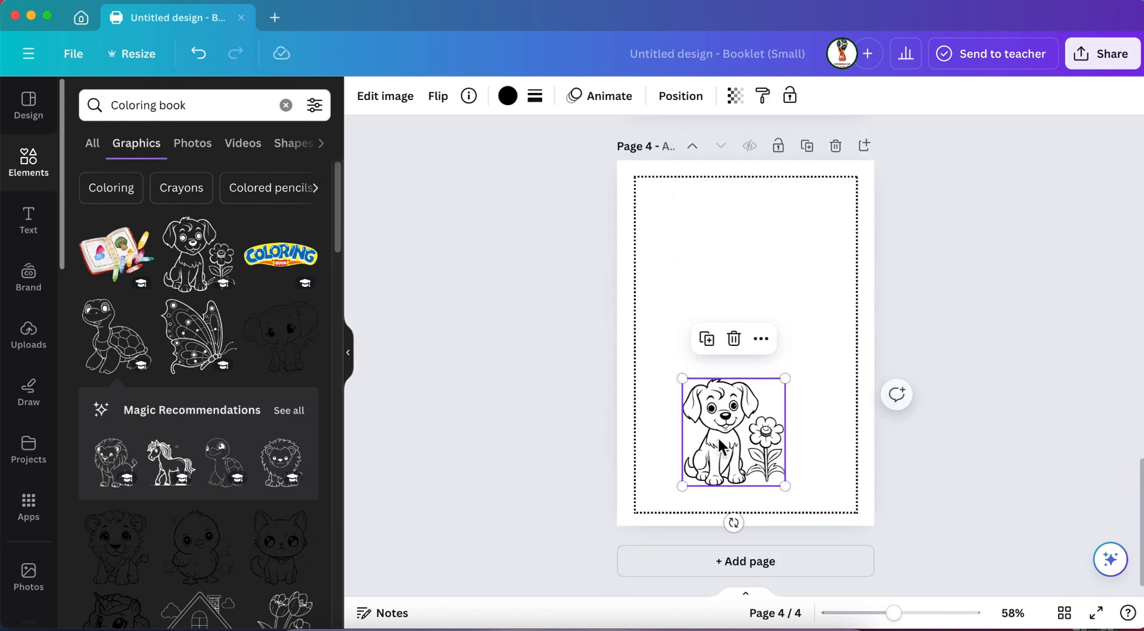
Flip the puppy outline on page 4 horizontally and enlarge it to fill the lower half of the frame.
click(439, 96)
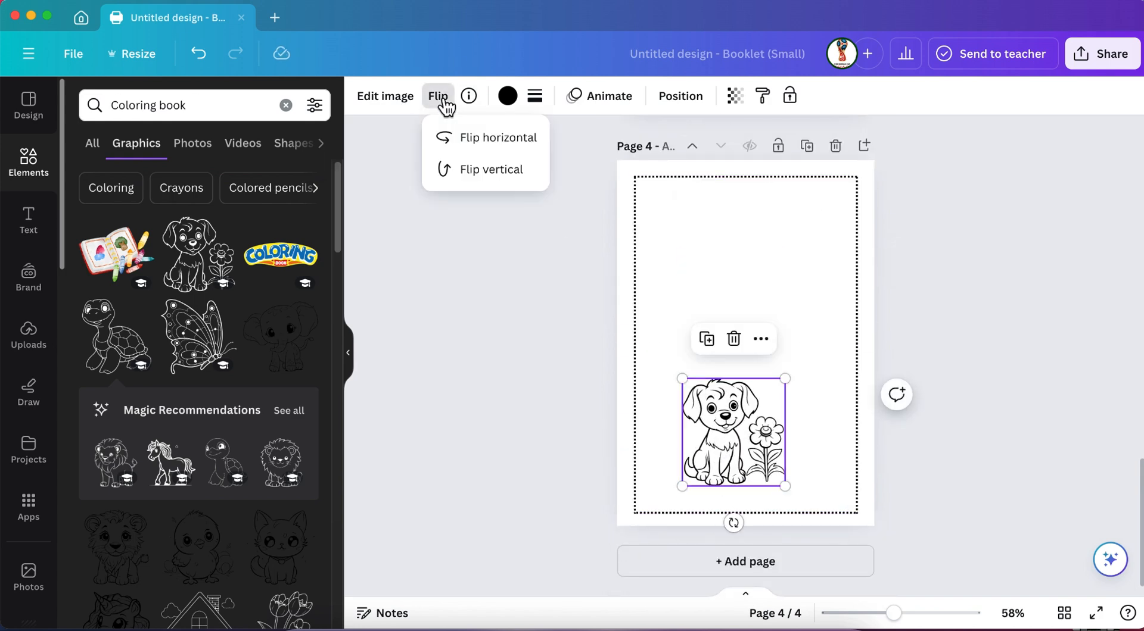
click(456, 141)
drag(788, 379, 762, 410)
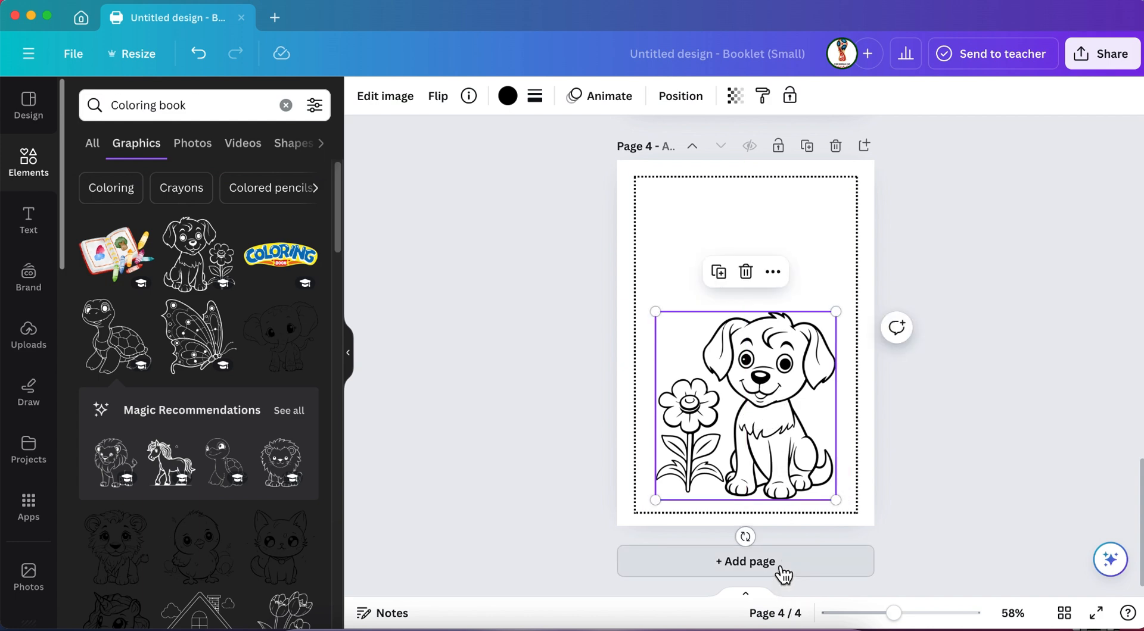
Duplicate page 4 and delete the puppy outline from the copy, leaving only the dotted frame.
click(807, 146)
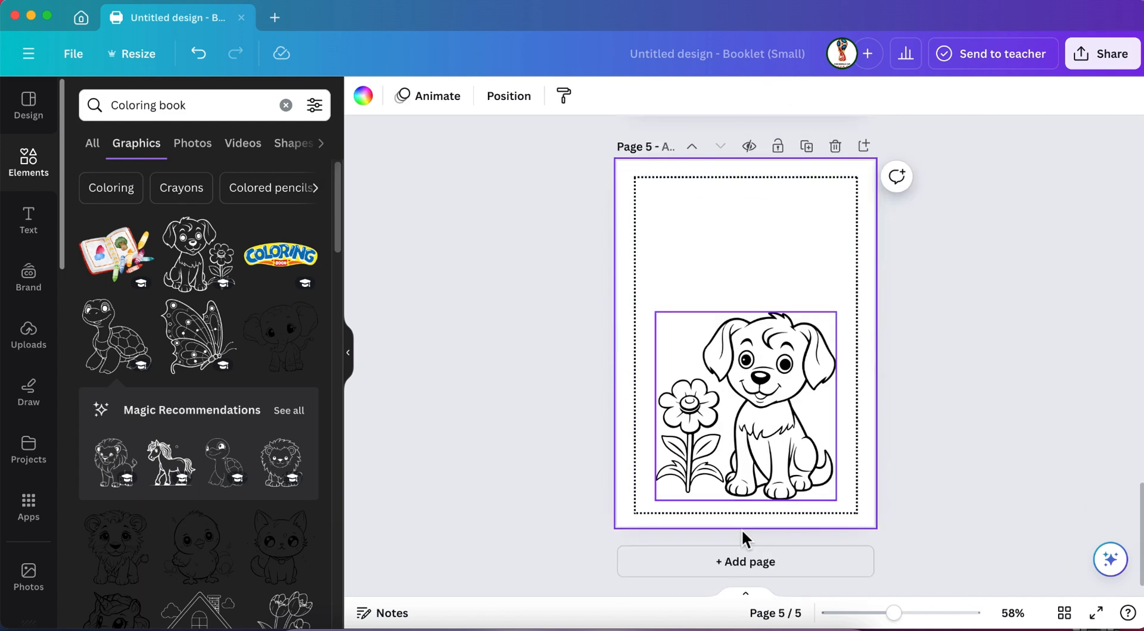
click(755, 410)
key(Delete)
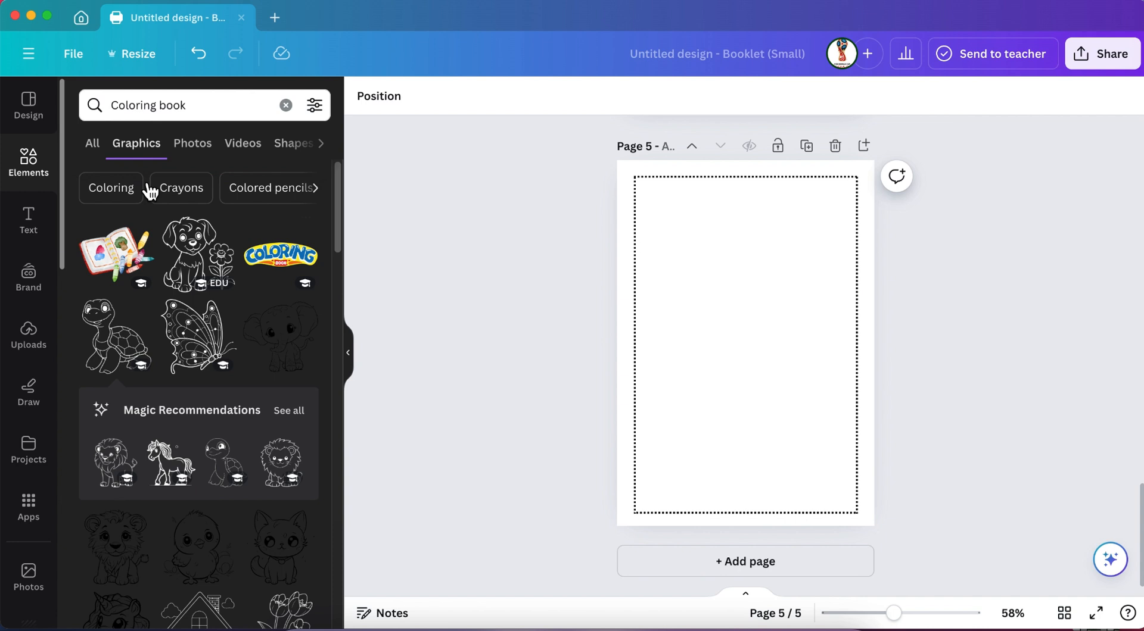
Search the graphics for "nature book" and browse the results for a scene to color.
click(122, 111)
text(nature)
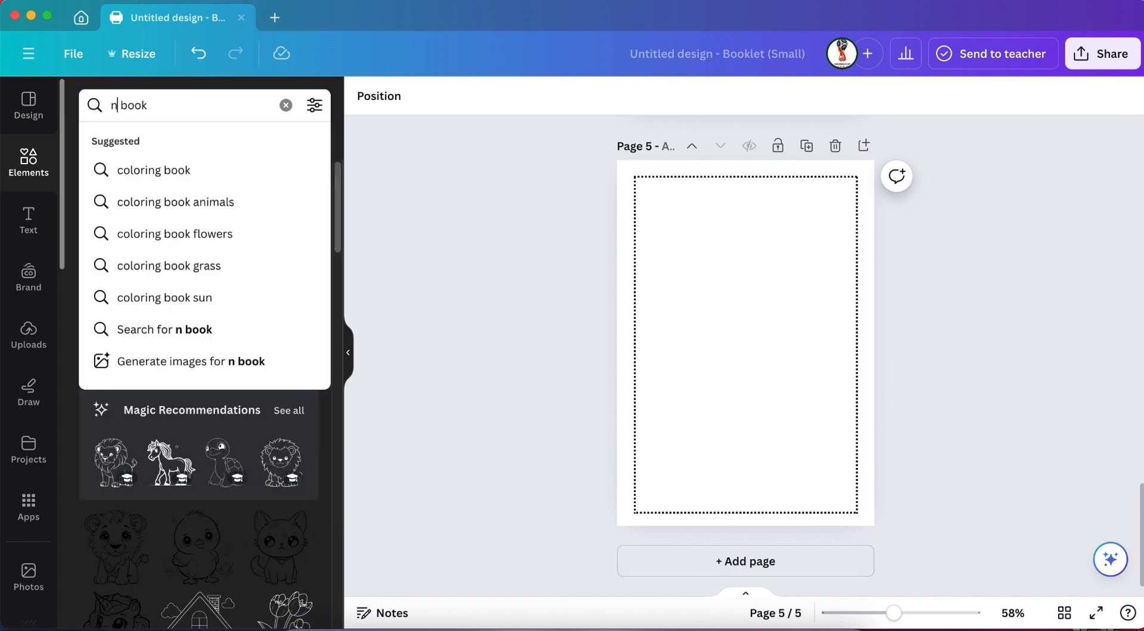
key(Return)
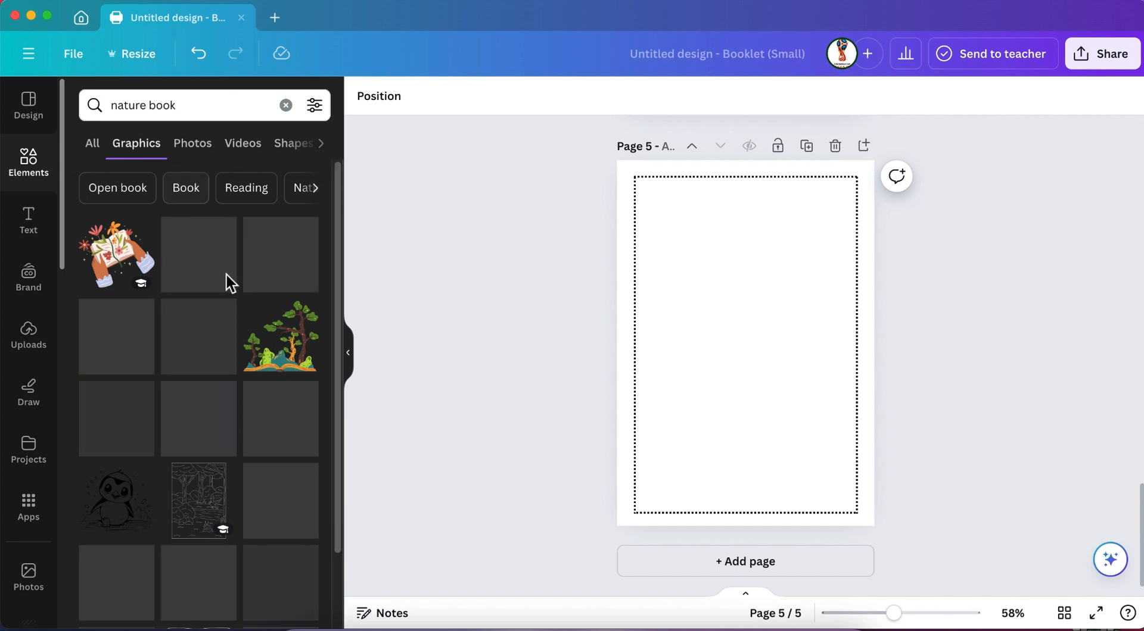
scroll(238, 444, down, 3)
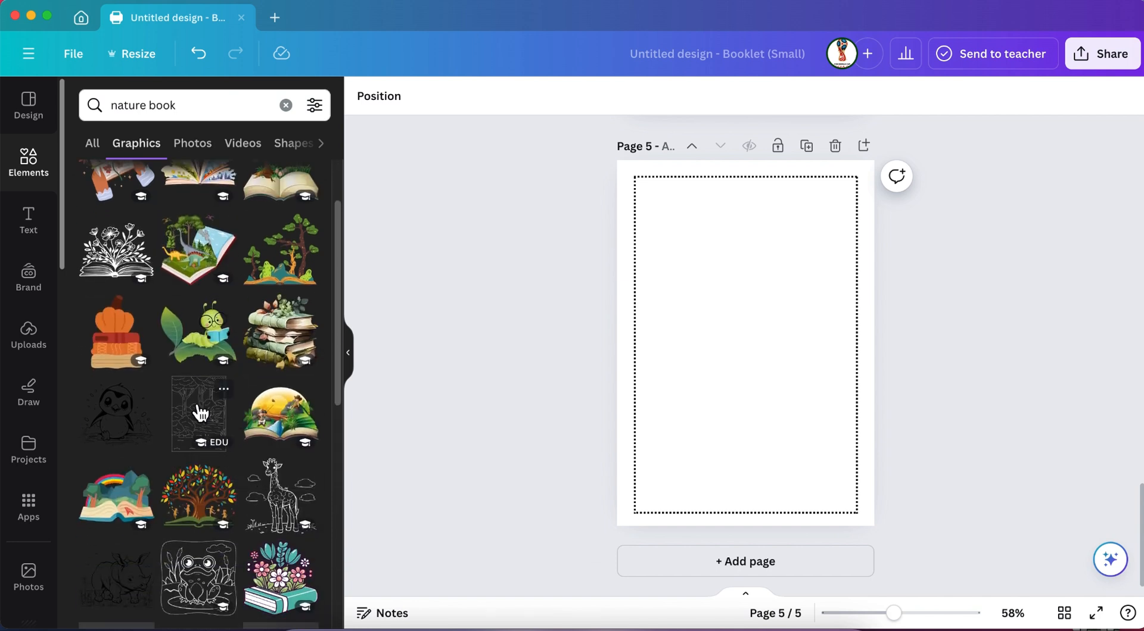
Add the forest scene outline with the flying bird to page 5 and enlarge it to the dotted frame's full width.
click(201, 413)
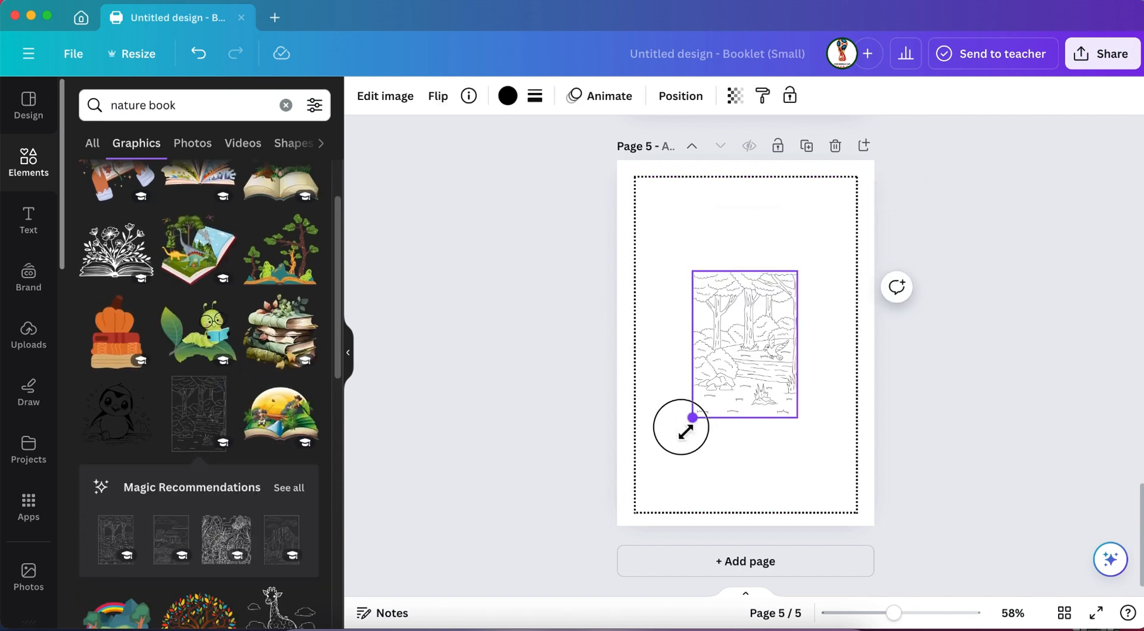
drag(692, 418, 634, 499)
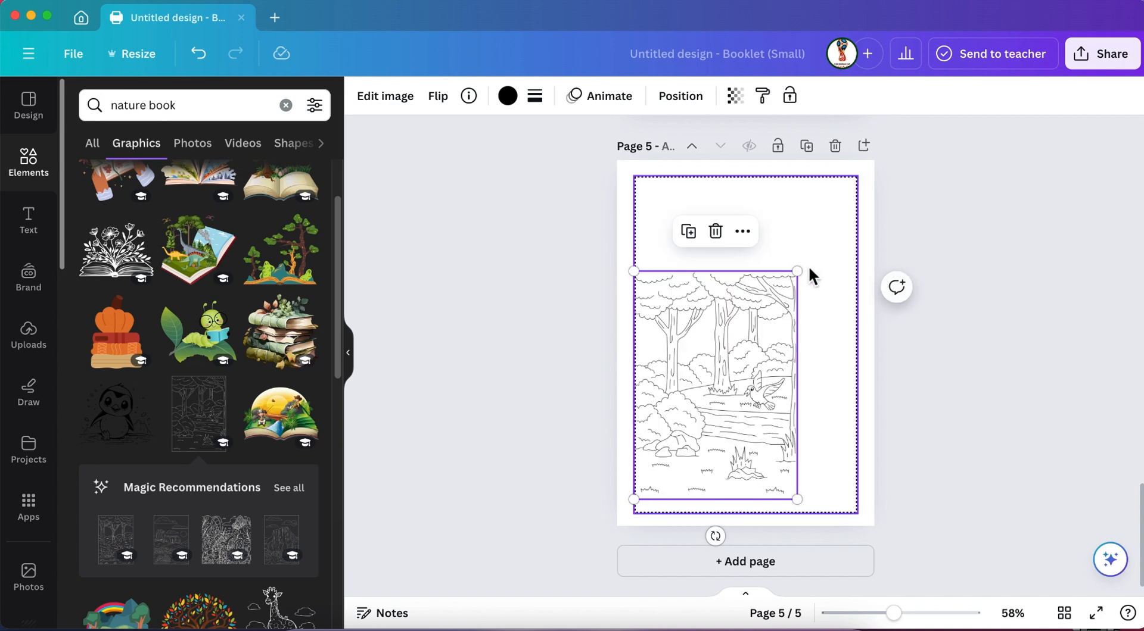
drag(797, 271, 858, 186)
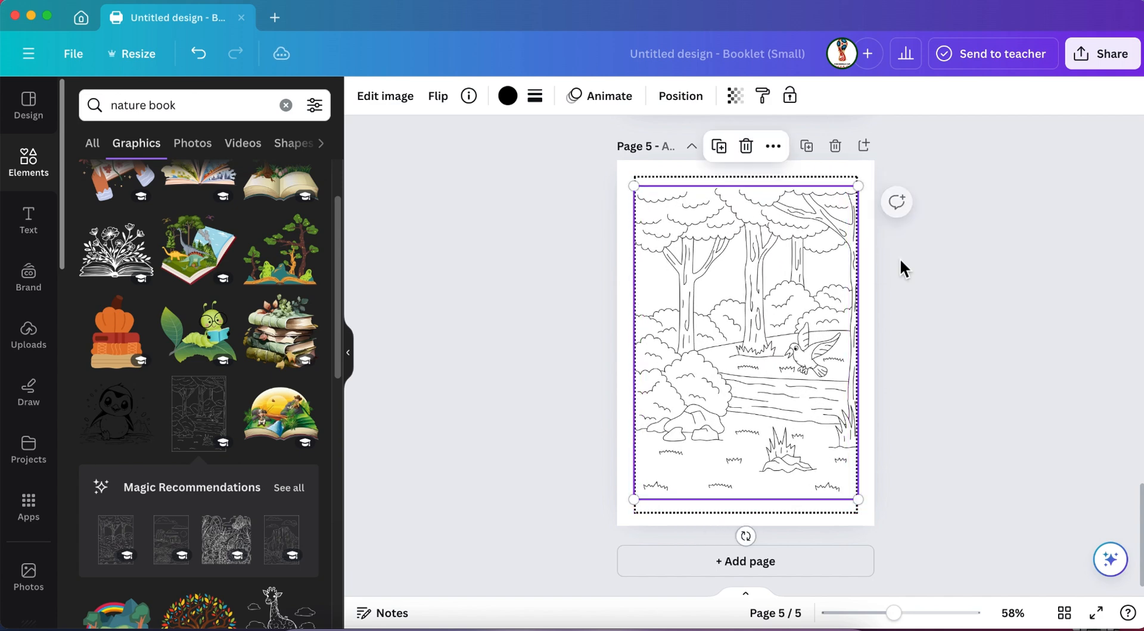
click(1059, 369)
click(754, 416)
click(534, 394)
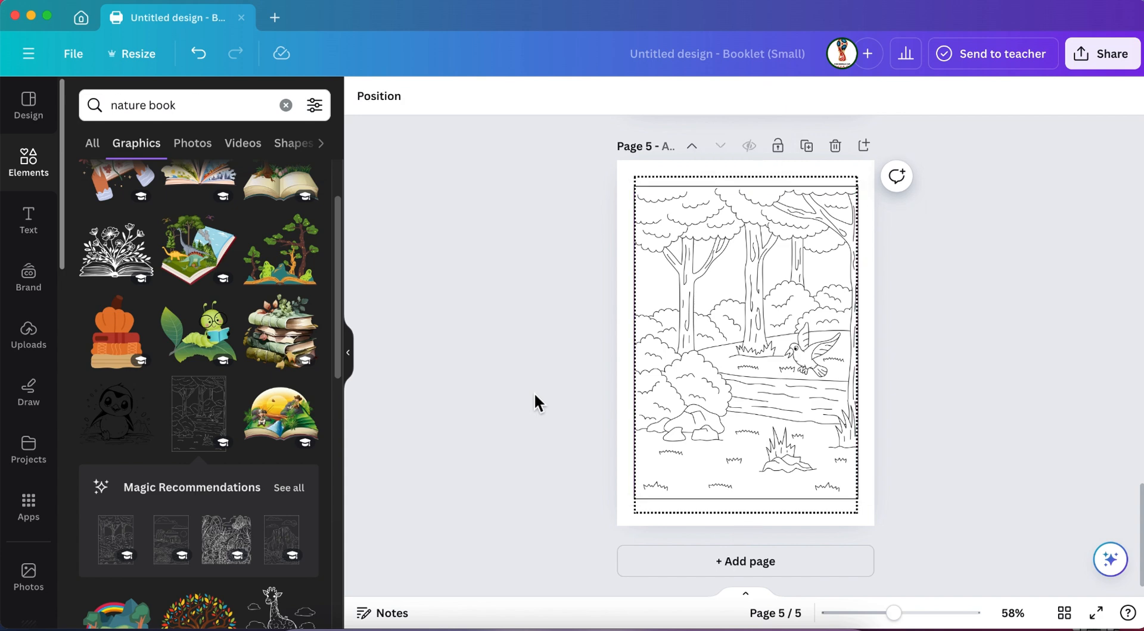
Shrink the forest scene on page 5 slightly and center it horizontally inside the dotted frame.
click(706, 392)
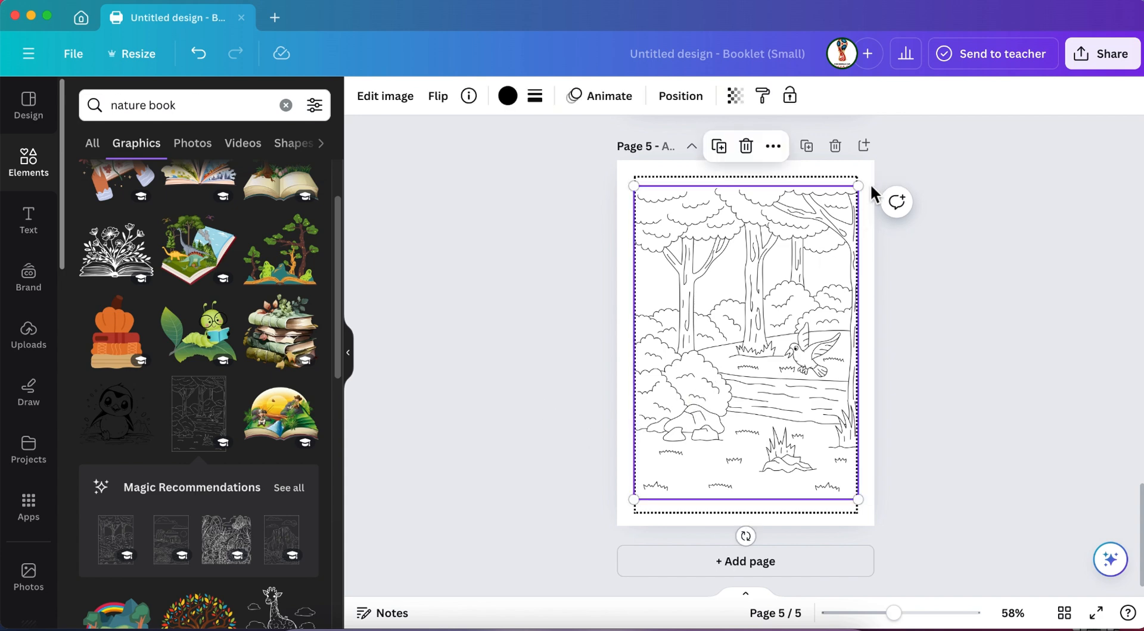
drag(858, 186, 841, 235)
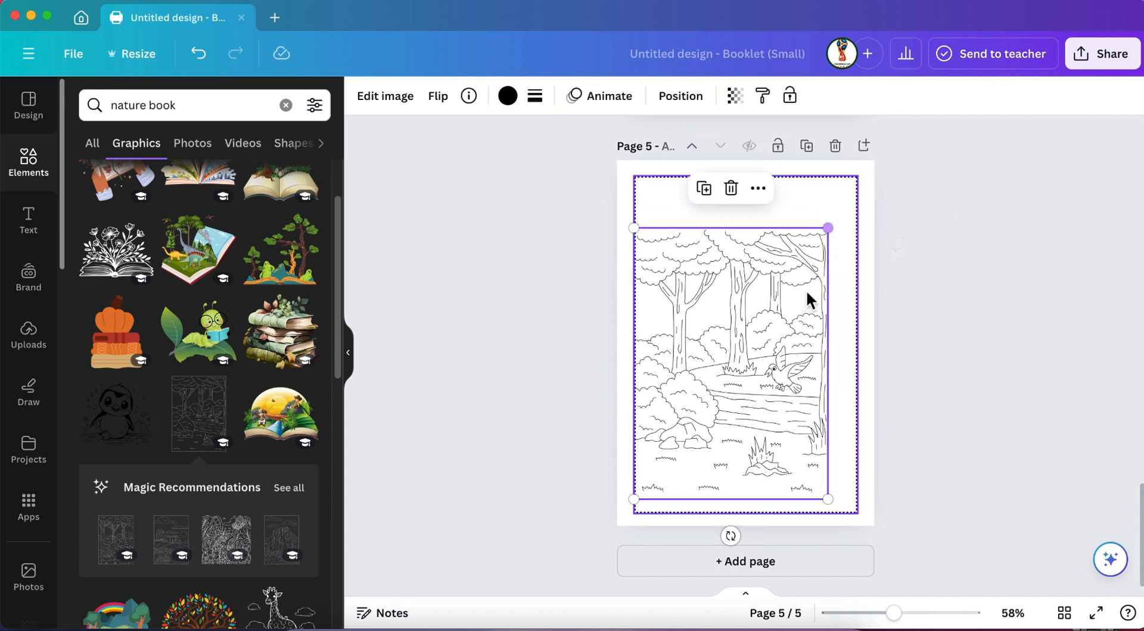
drag(731, 321, 745, 326)
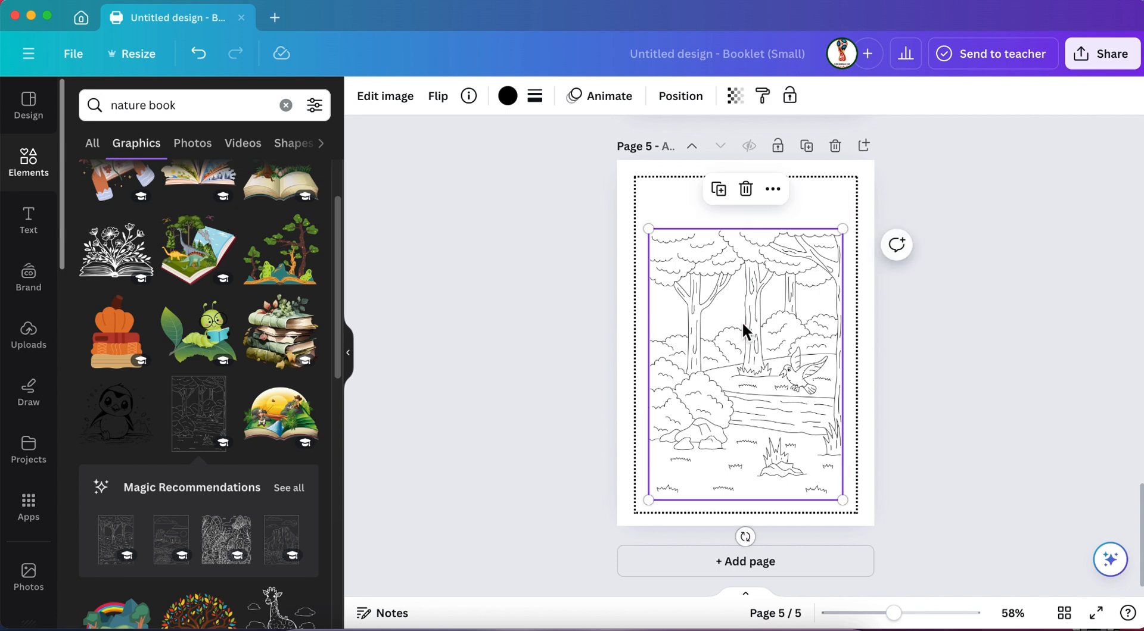
key(Right)
key(Right)
key(Right)
key(Right)
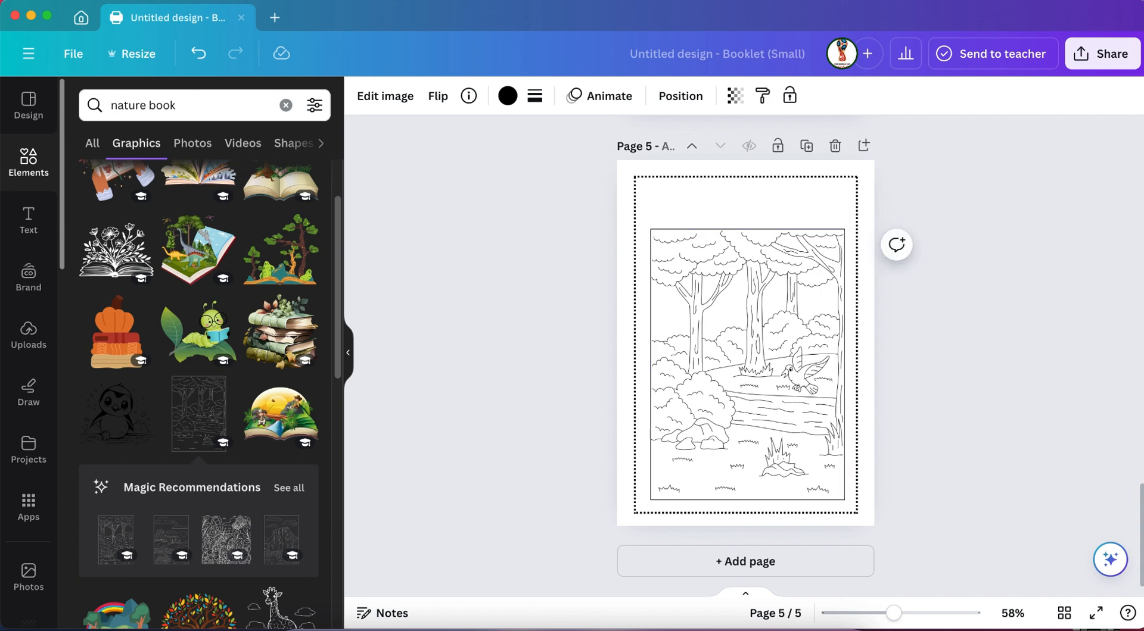
key(Left)
key(Left)
key(Left)
key(Left)
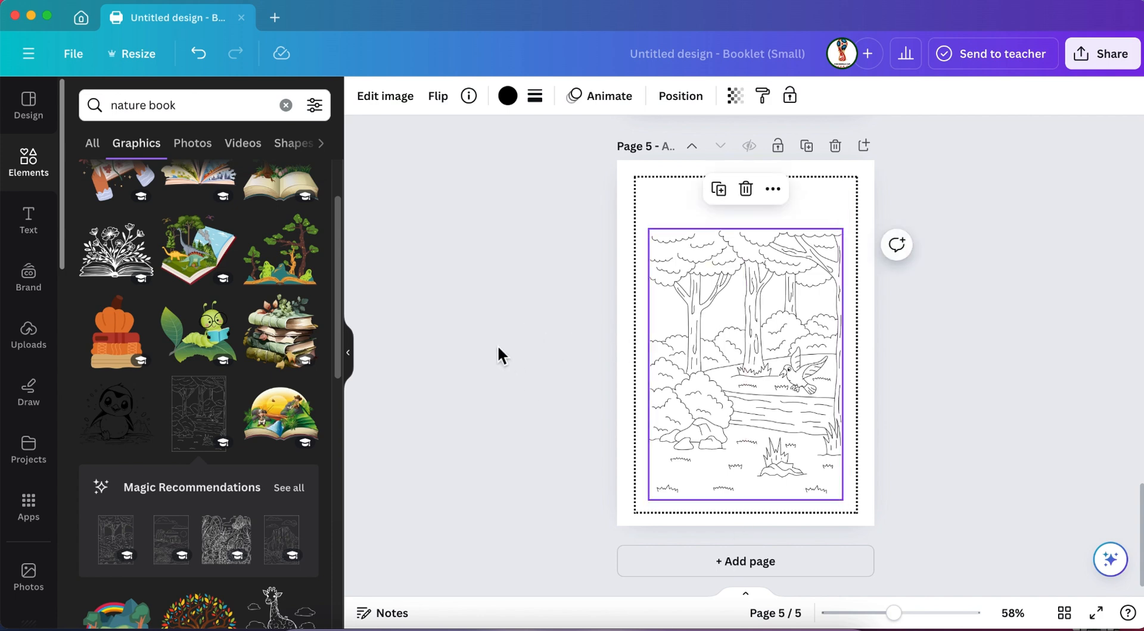
click(505, 349)
Add a heading reading "Elephant" to page 1 and move it into the empty space above the elephant outline.
scroll(505, 349, up, 20)
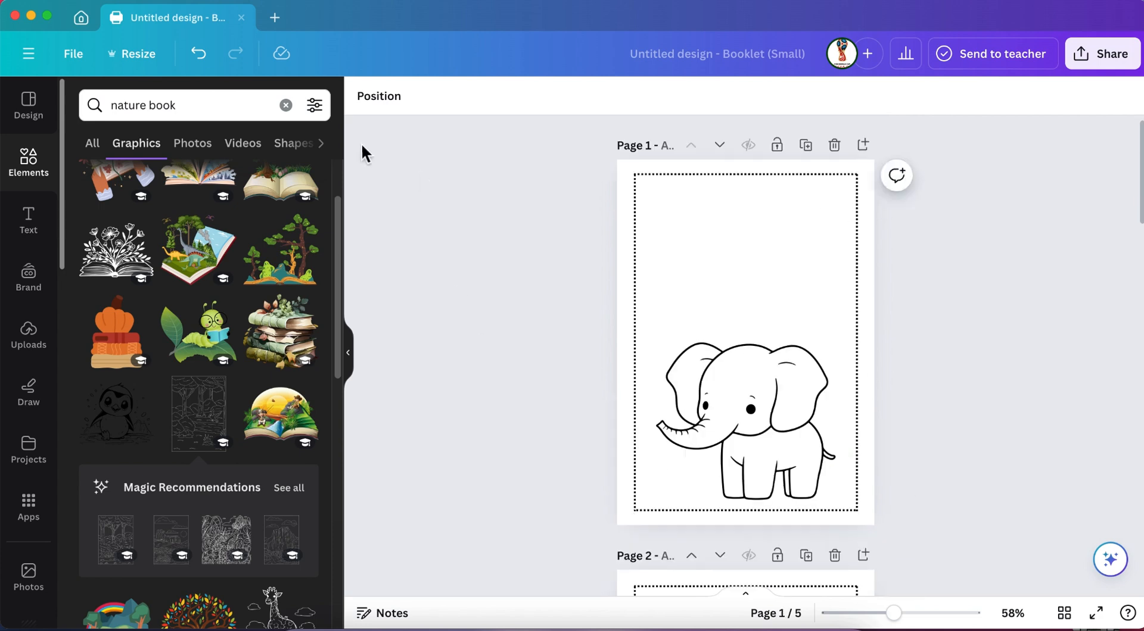
click(27, 238)
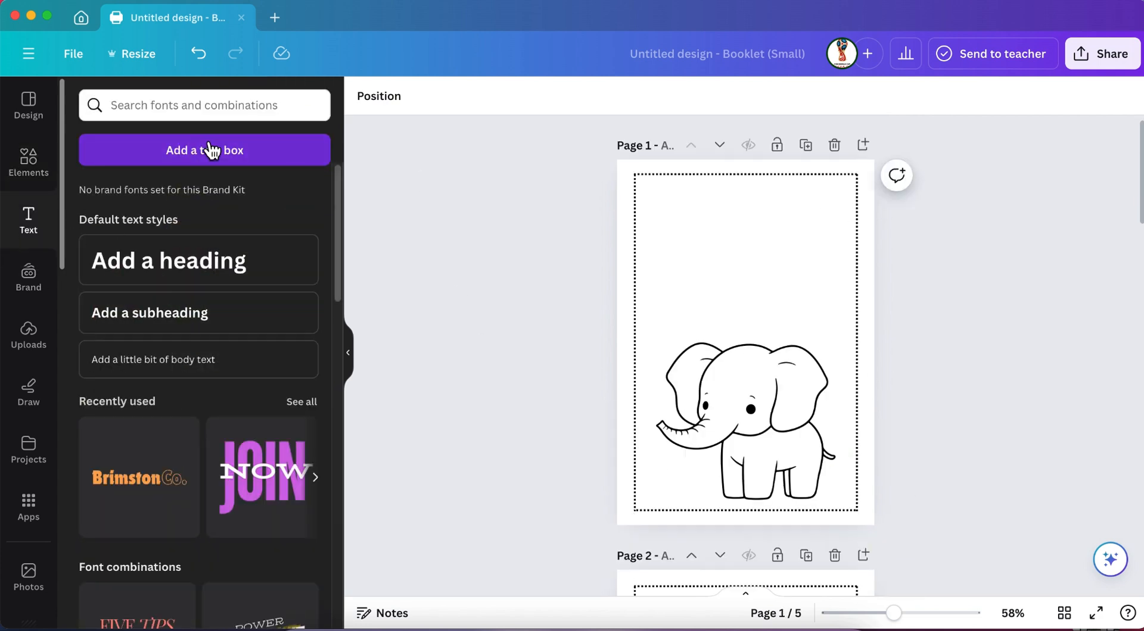
click(210, 150)
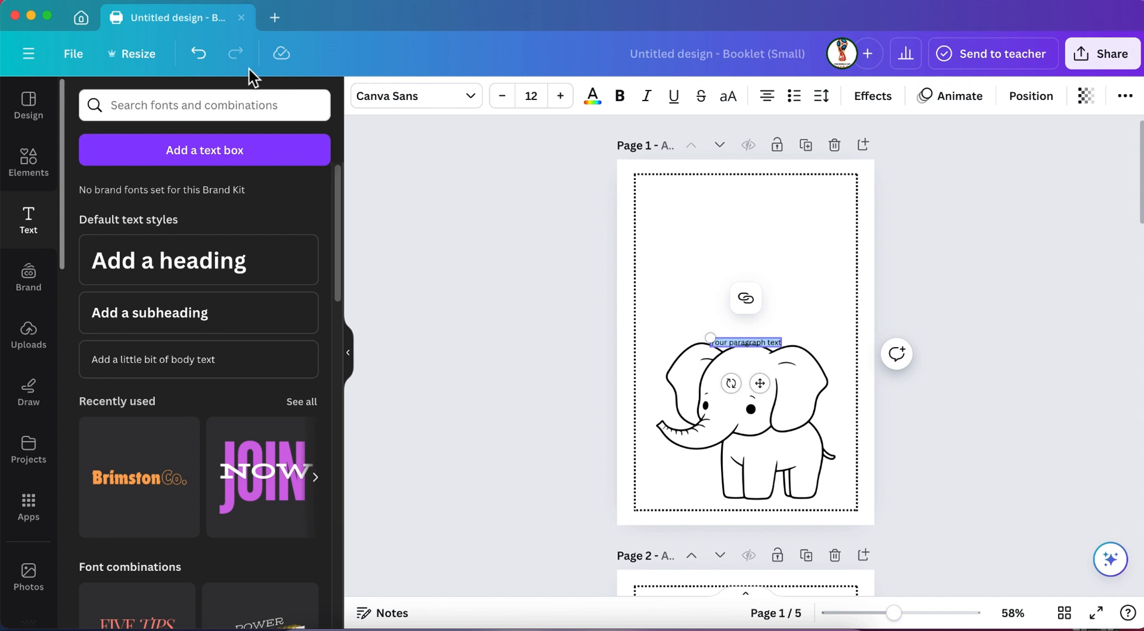
click(198, 55)
click(235, 261)
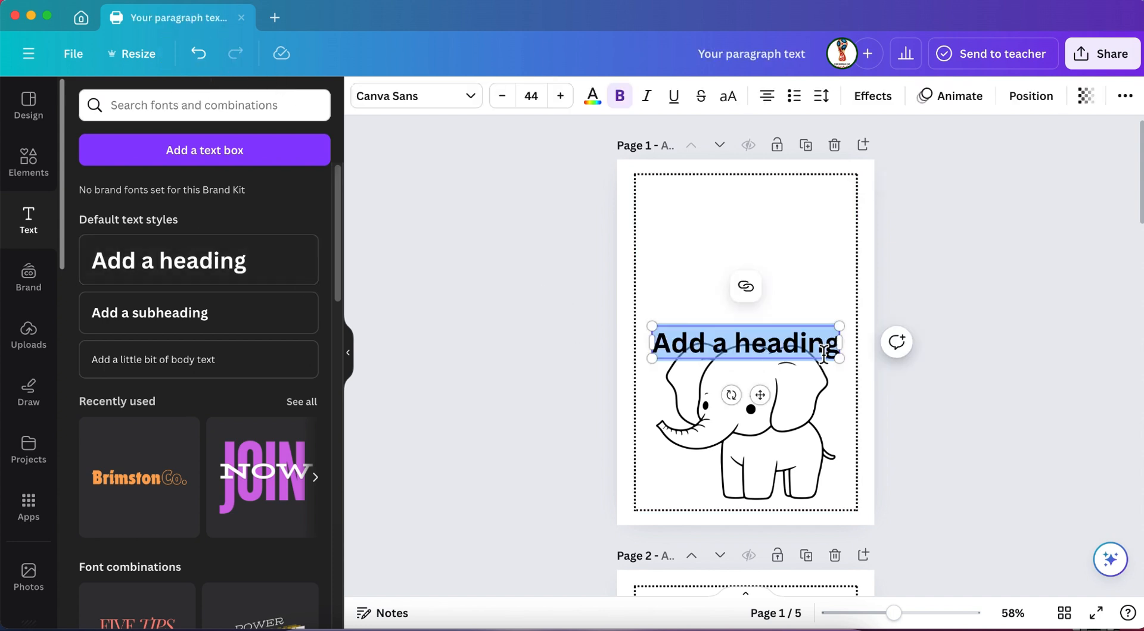
text(El)
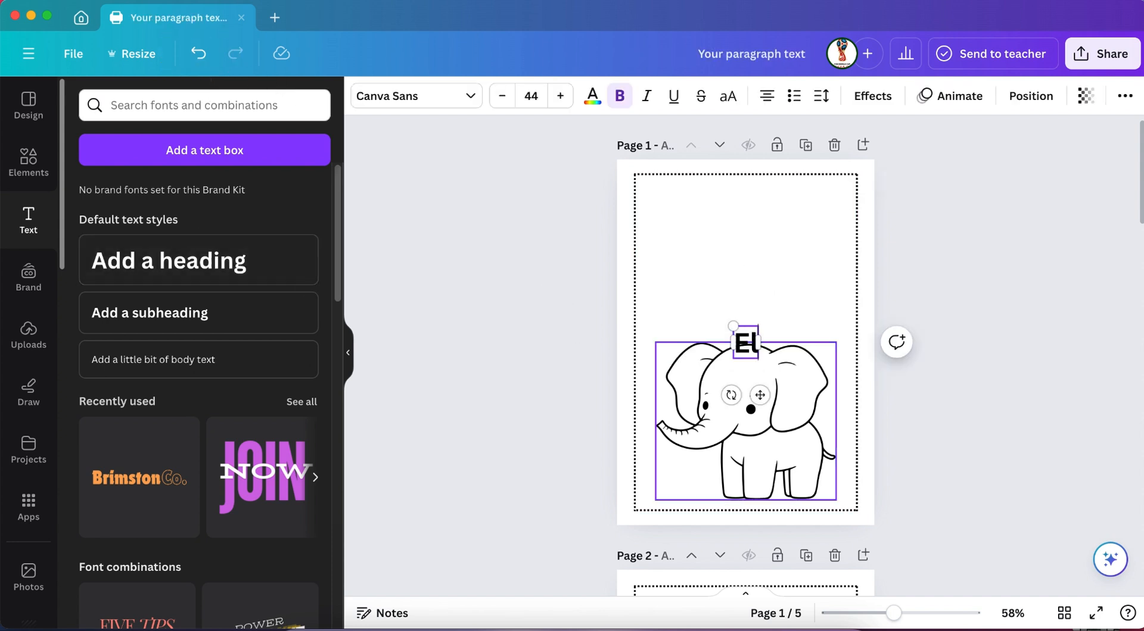
text(ephant)
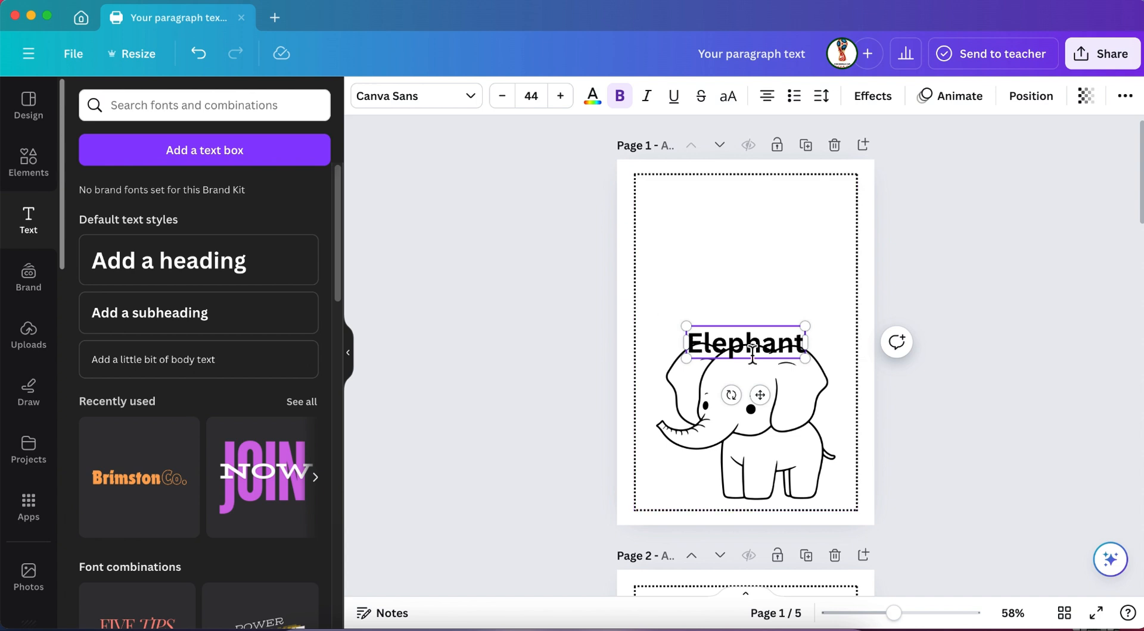
double_click(752, 351)
drag(747, 345, 752, 300)
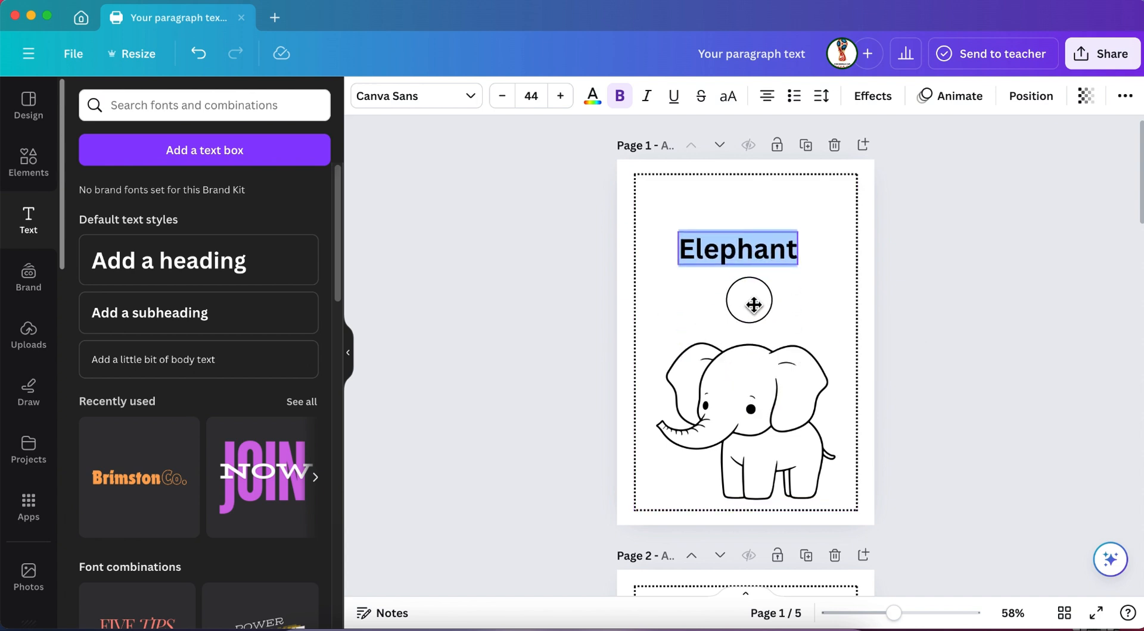
Change the font of the page 1 heading to Borsok.
click(474, 100)
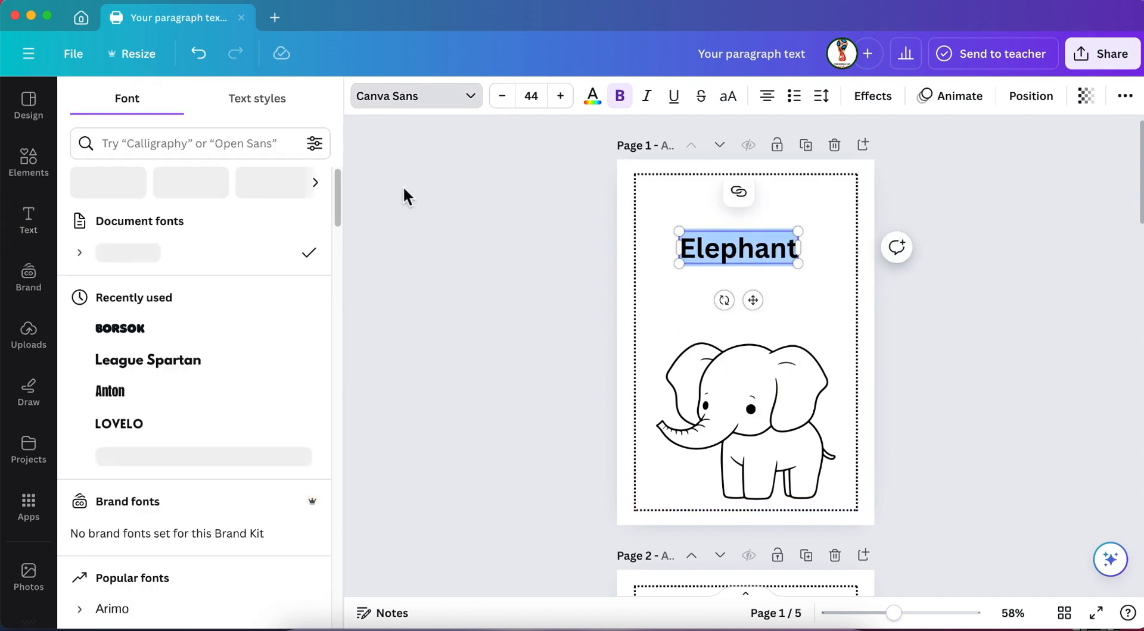
click(160, 331)
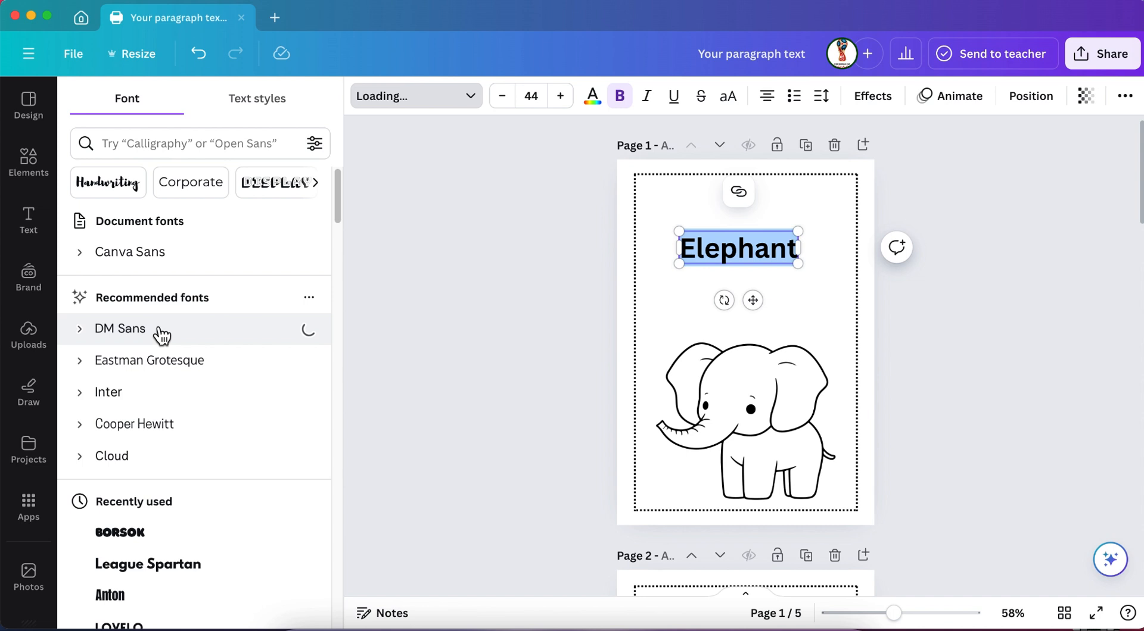
click(140, 534)
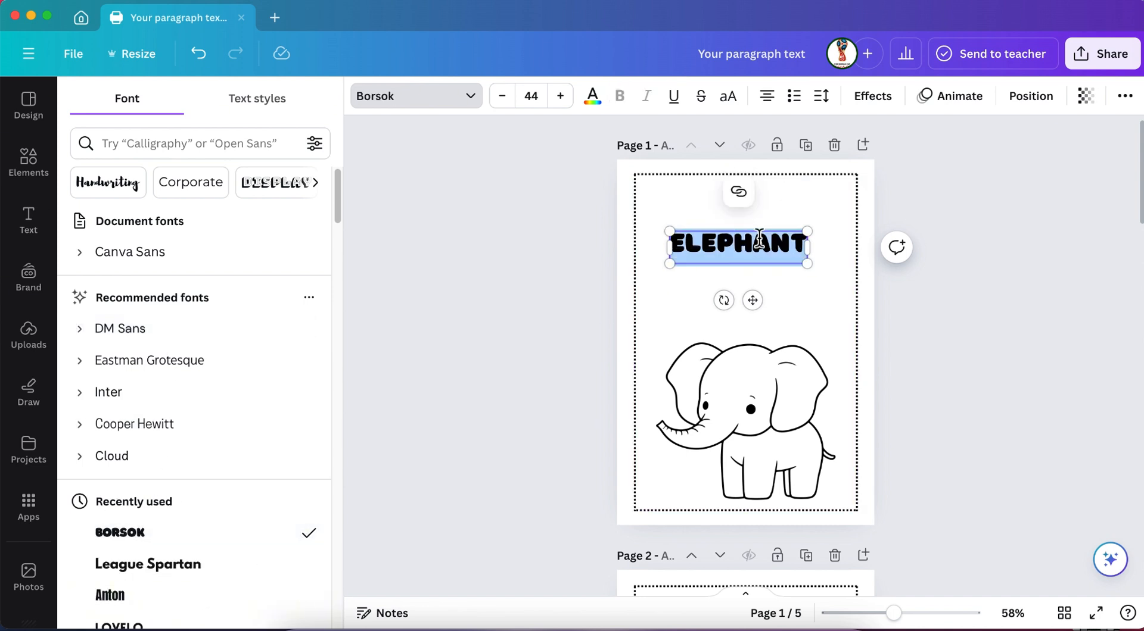
click(961, 309)
click(835, 272)
Enlarge the page 1 heading to font size 61,7 and center it inside the dotted frame above the elephant.
click(785, 248)
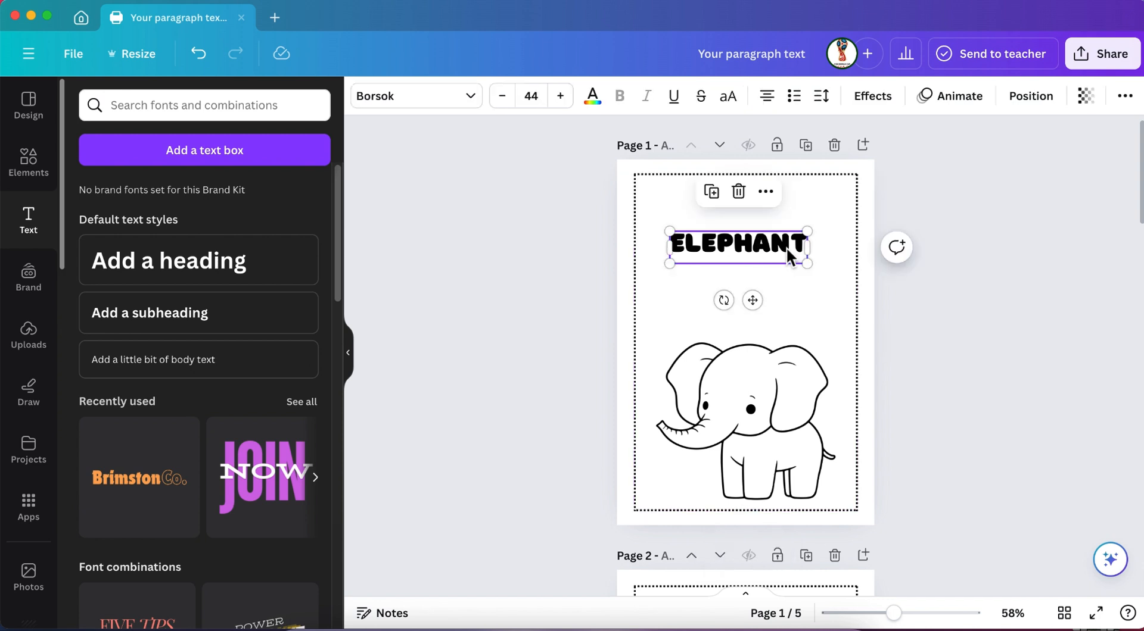
right_click(785, 246)
click(832, 188)
scroll(795, 272, down, 1)
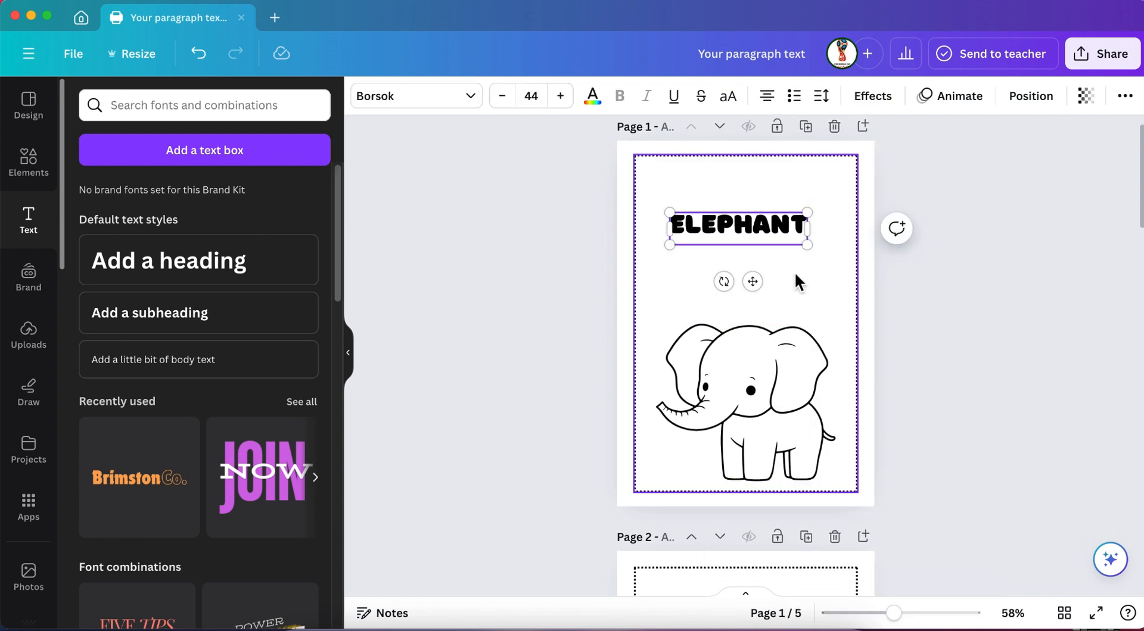
drag(808, 245, 848, 255)
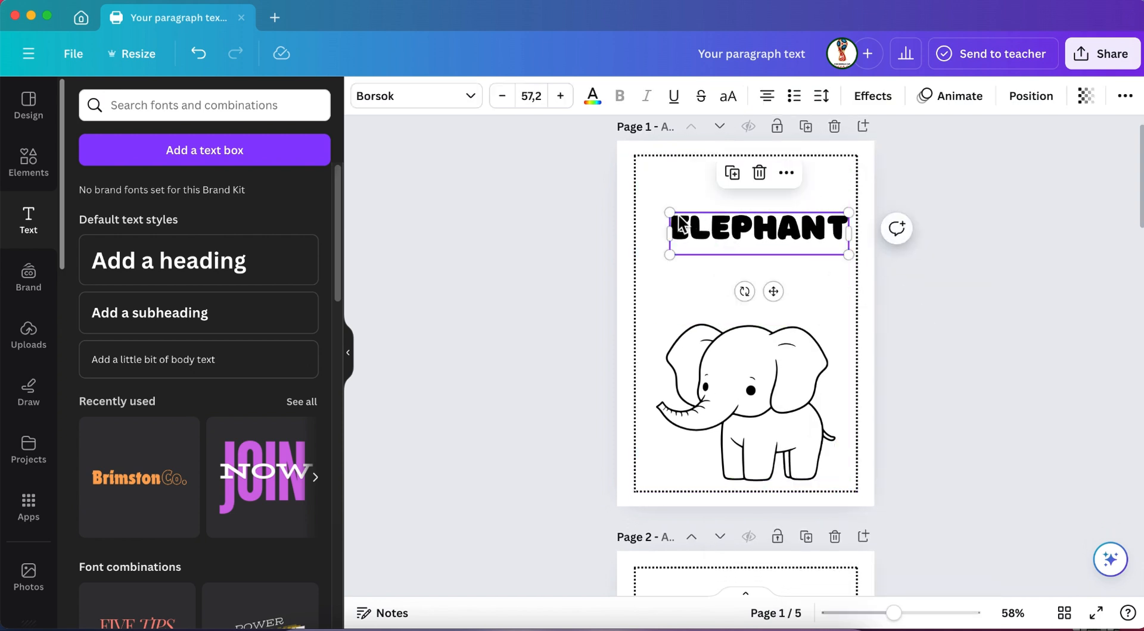
drag(670, 212, 655, 209)
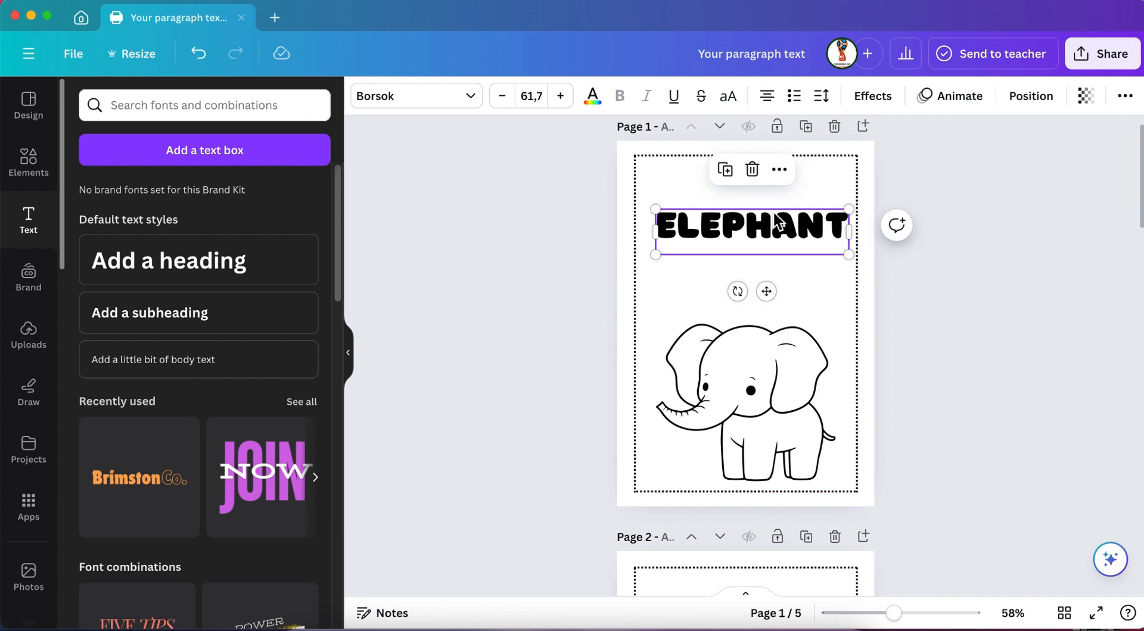
drag(752, 229, 746, 215)
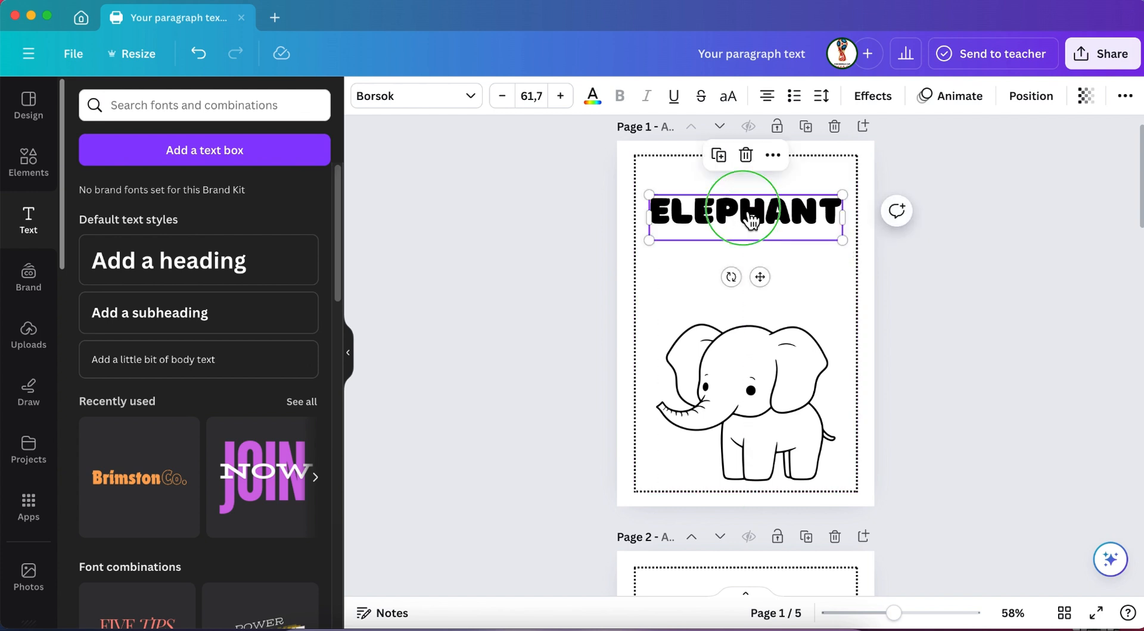
Copy the page 1 heading onto page 2 above the lion and change its text to "LION".
right_click(758, 220)
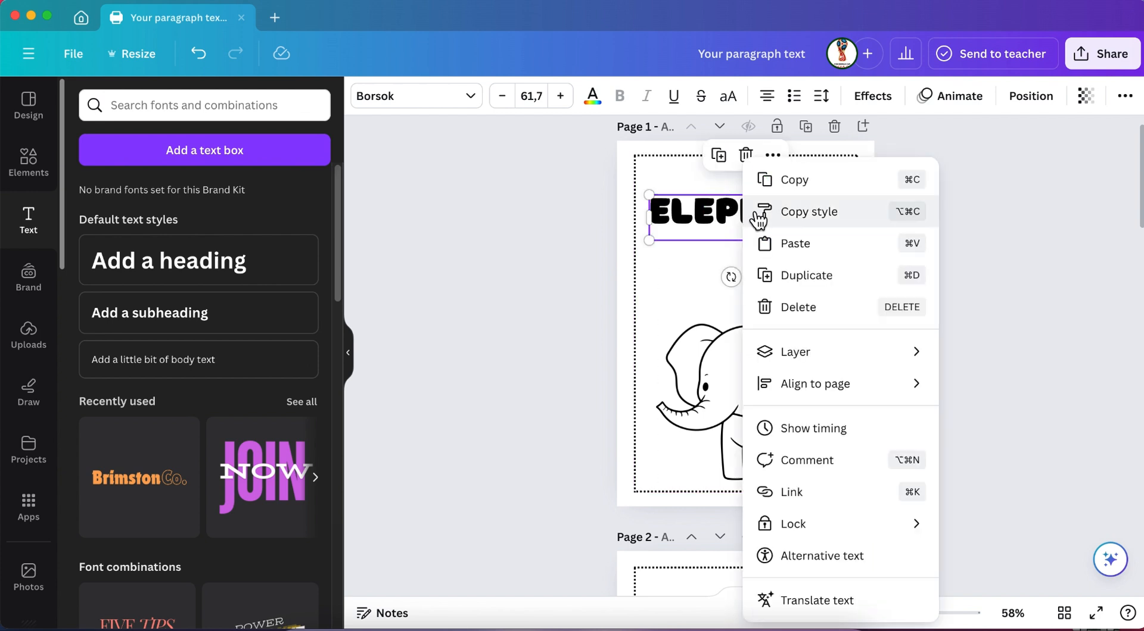
click(798, 176)
scroll(750, 287, down, 2)
scroll(750, 287, down, 5)
right_click(715, 326)
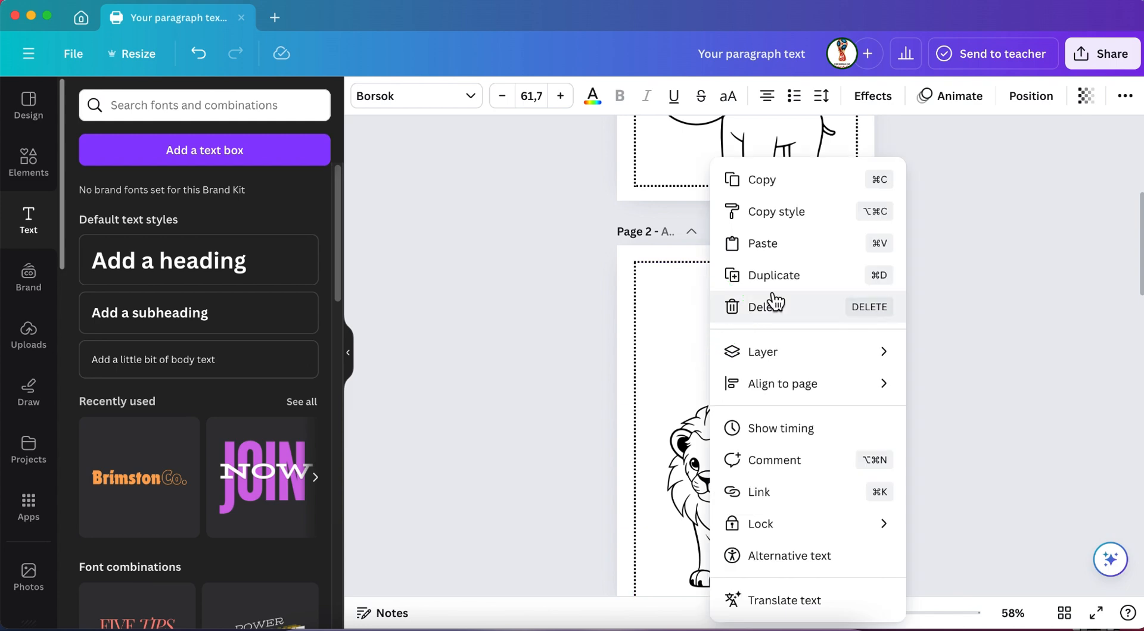
click(789, 245)
double_click(757, 305)
key(ctrl+c)
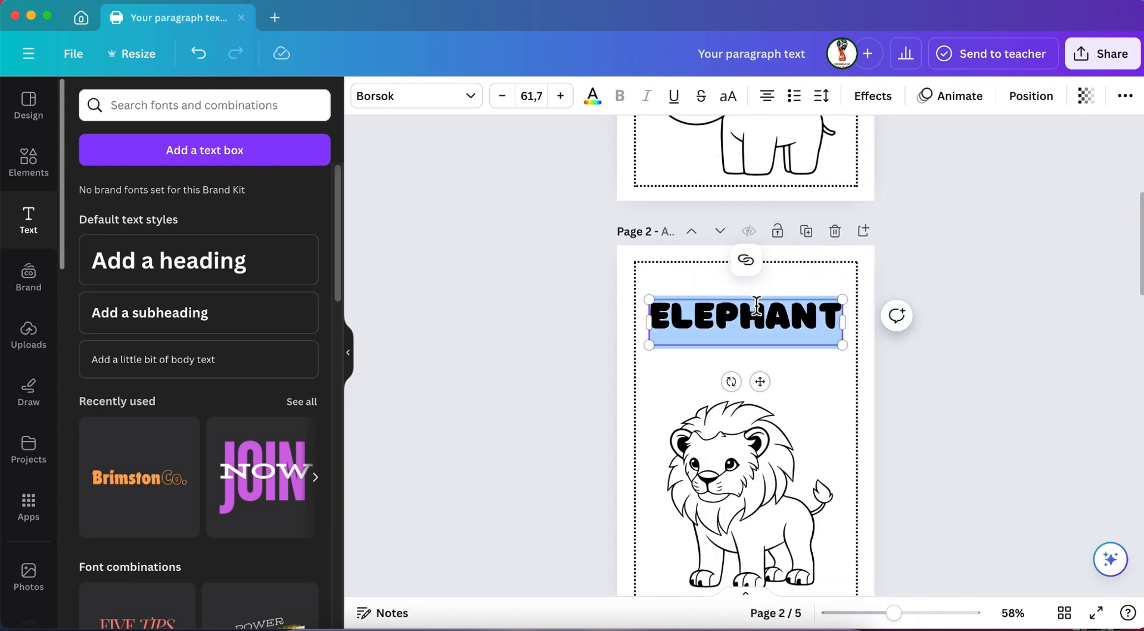
text(LION)
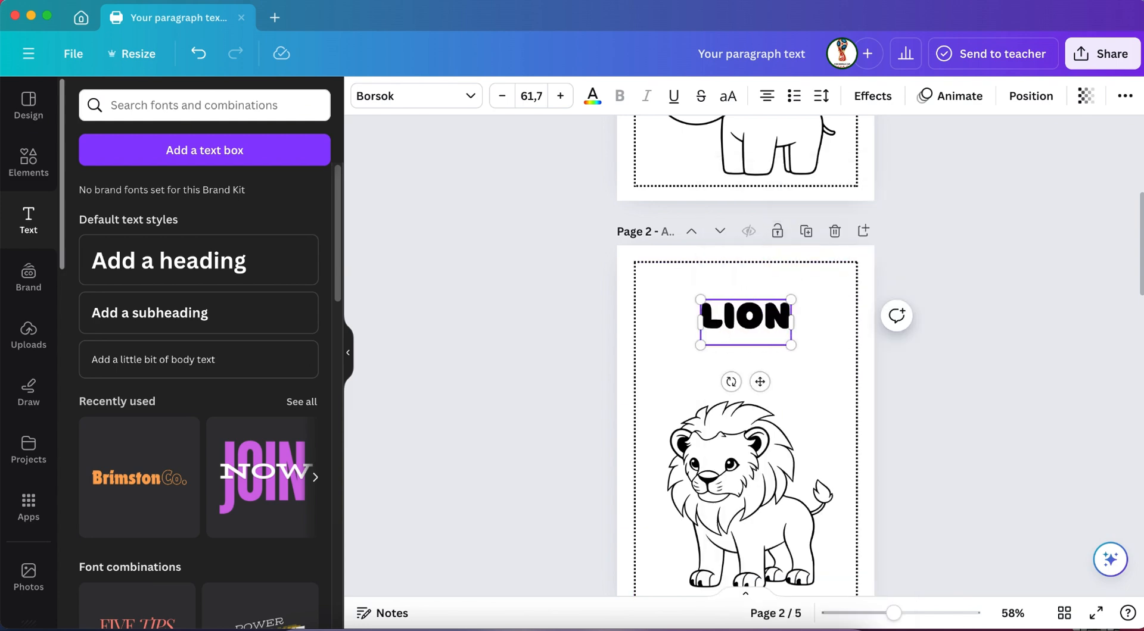
Paste the copied heading onto page 3 above the turtle and change its text to "TORTLE".
scroll(768, 305, down, 6)
right_click(696, 358)
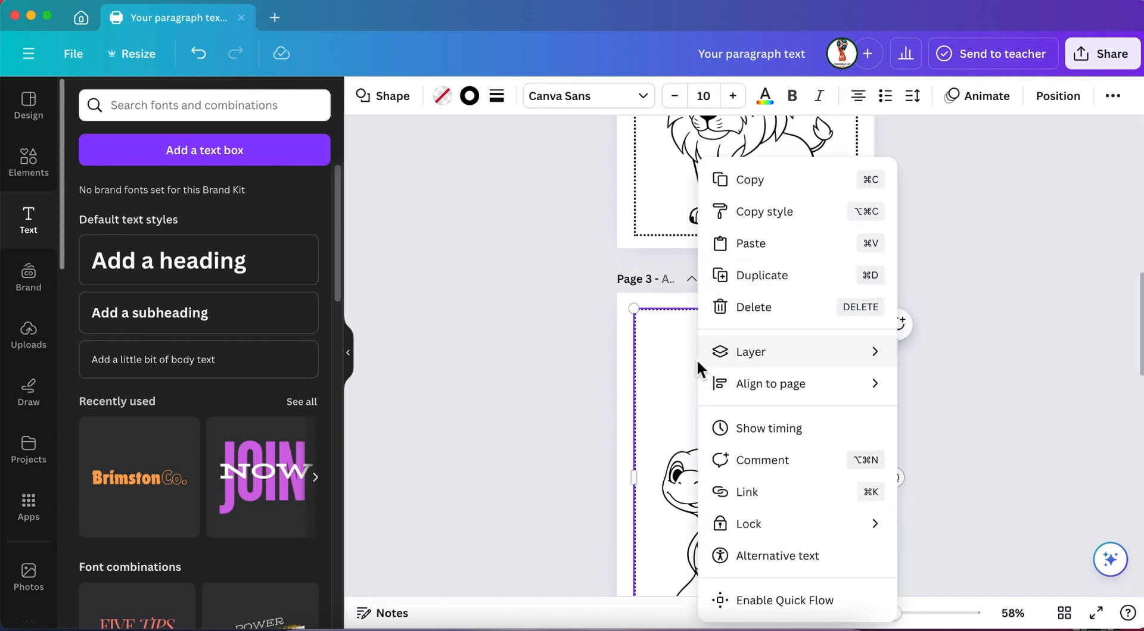
click(747, 245)
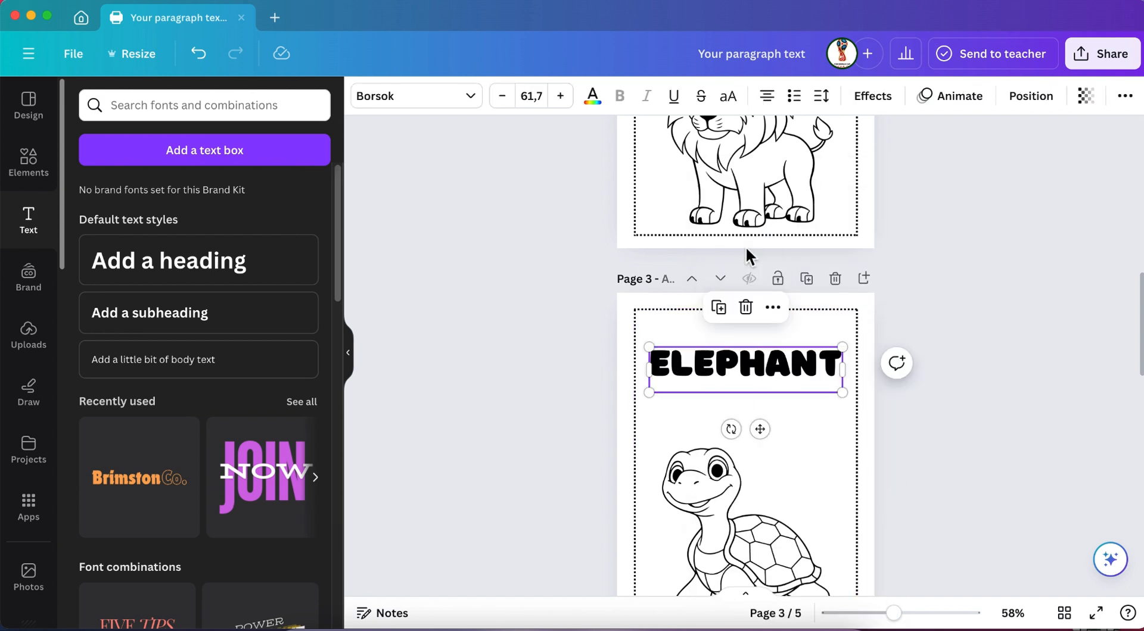
double_click(736, 375)
text(TO)
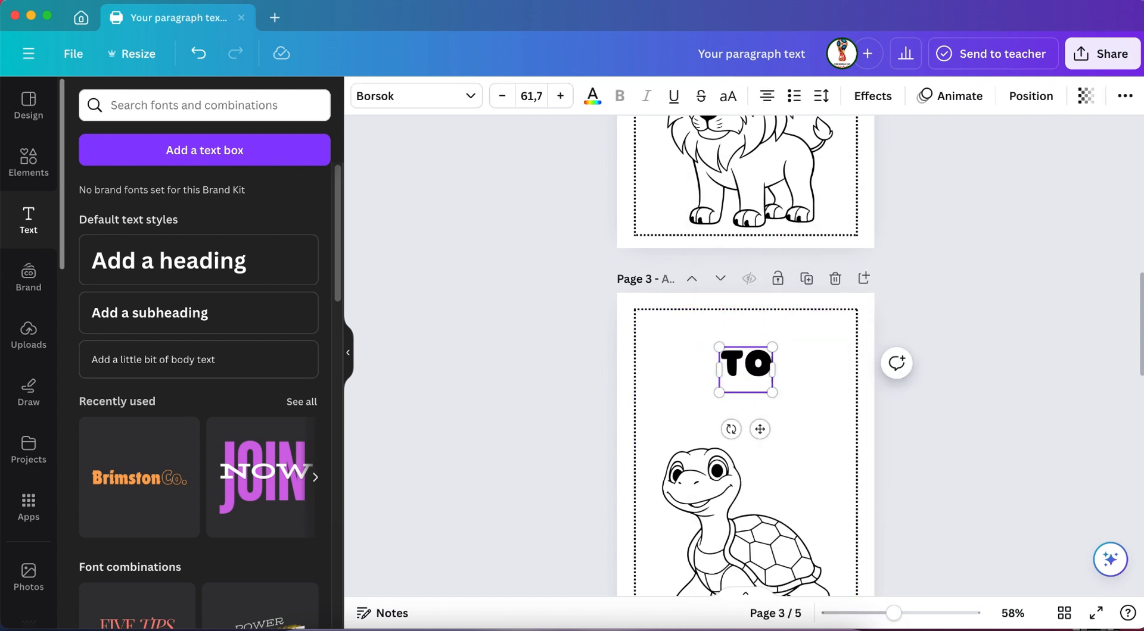
text(RTLE)
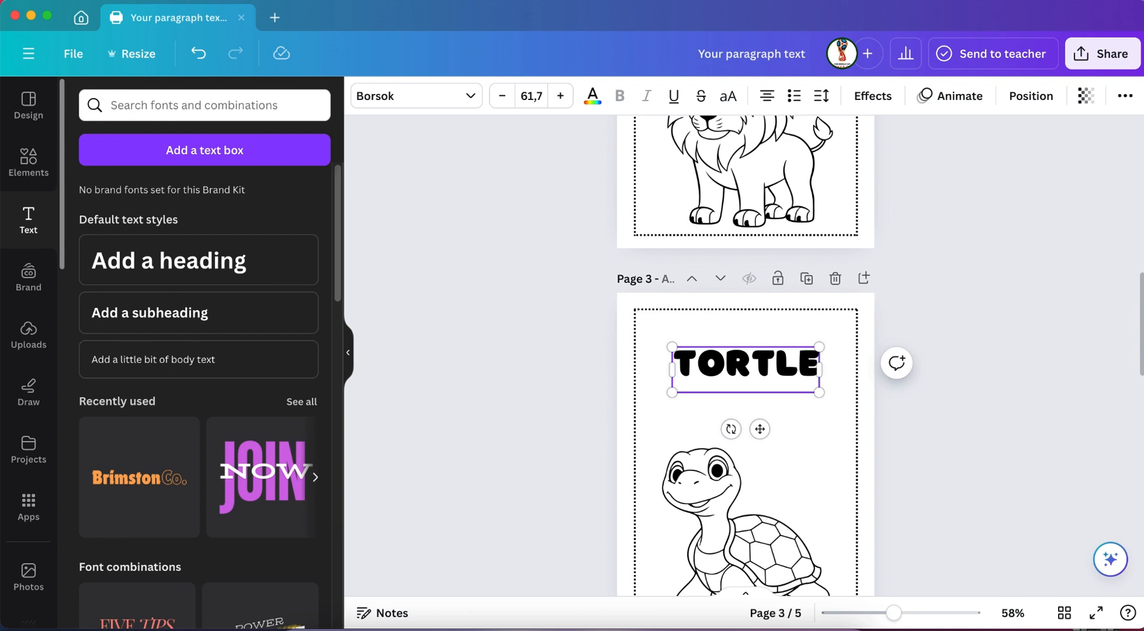
scroll(729, 439, down, 1)
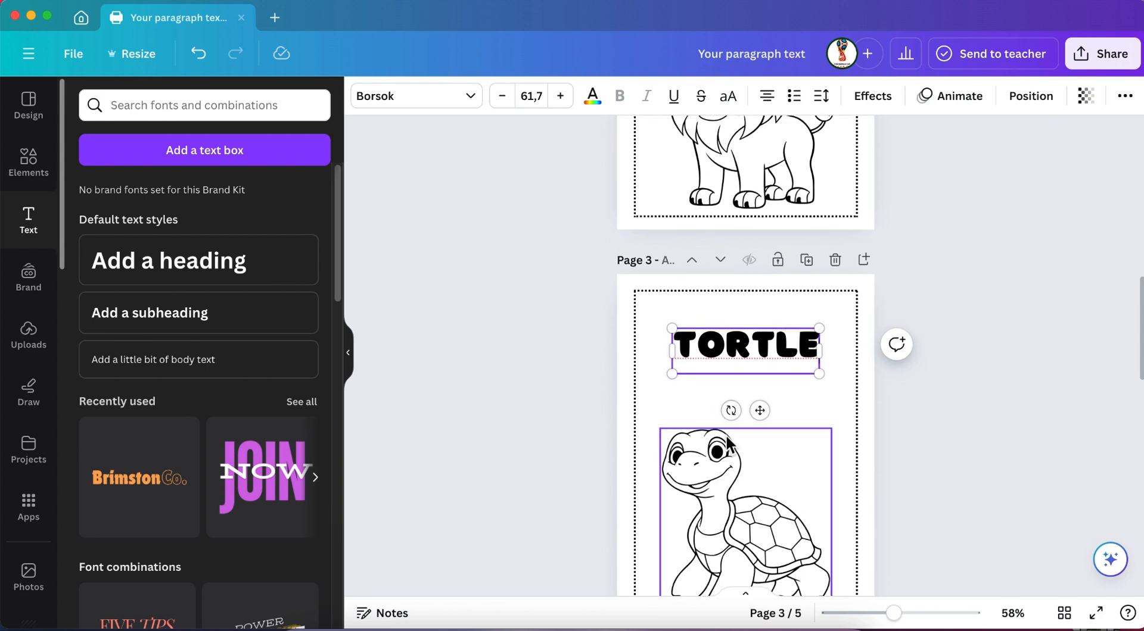
scroll(727, 441, down, 6)
click(706, 343)
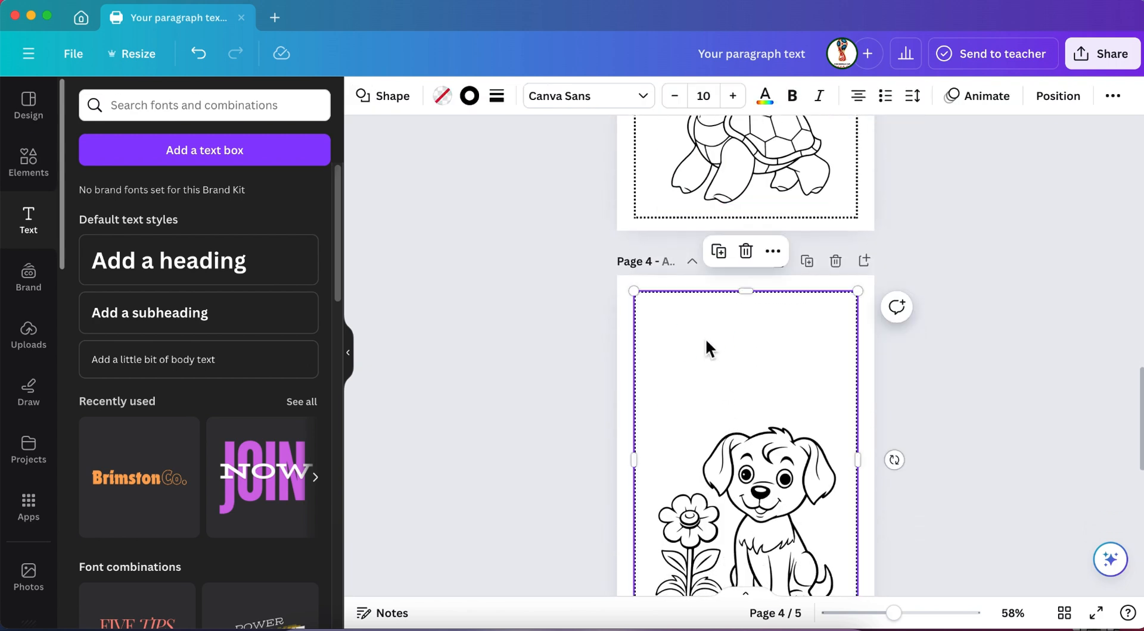
right_click(705, 339)
click(764, 243)
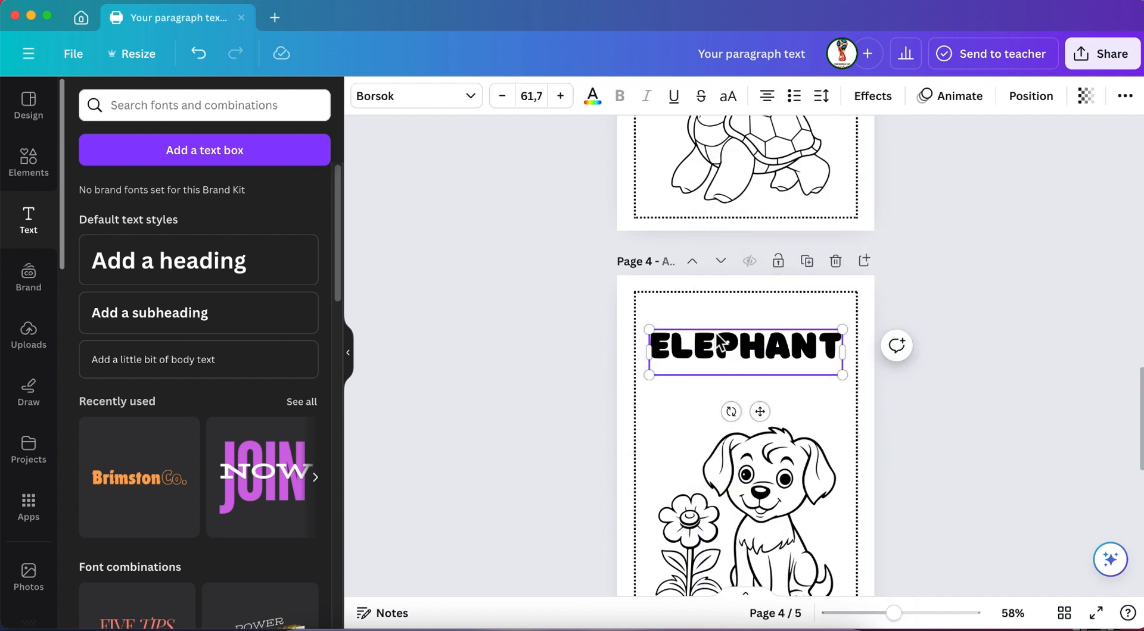
key(Delete)
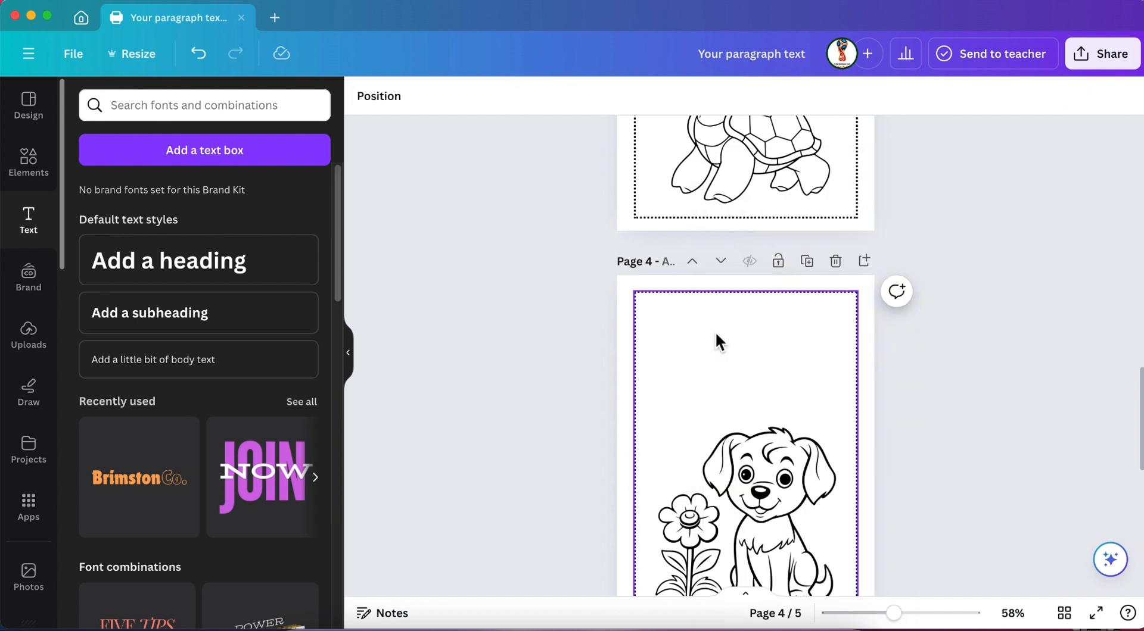
Paste the copied heading onto page 4 above the puppy and change its text to "DOG".
right_click(715, 335)
click(790, 245)
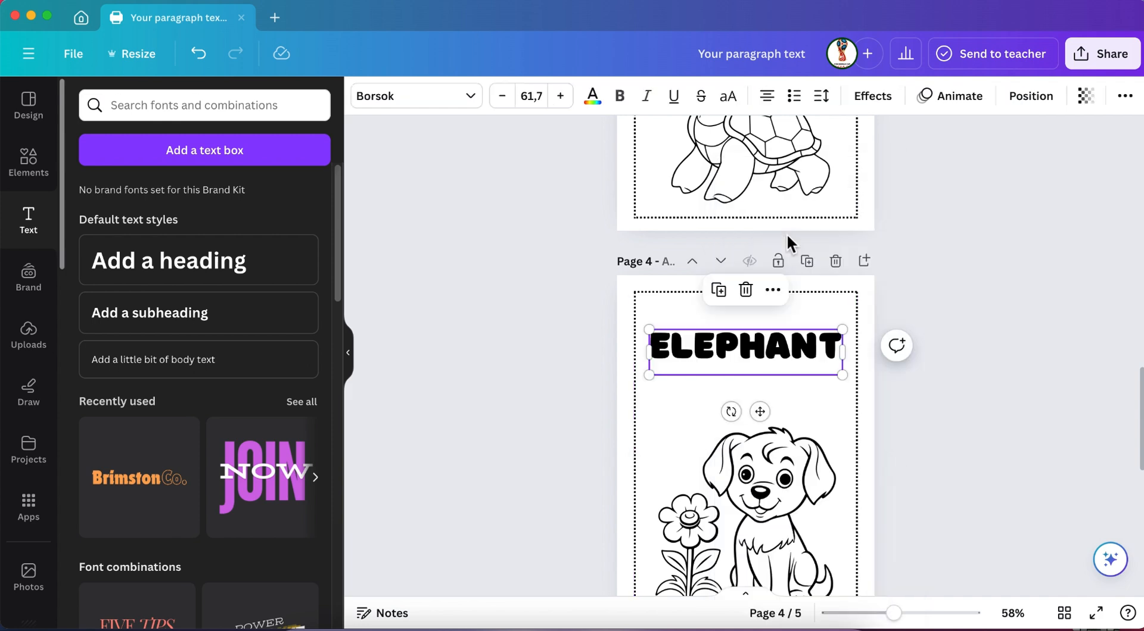
double_click(777, 350)
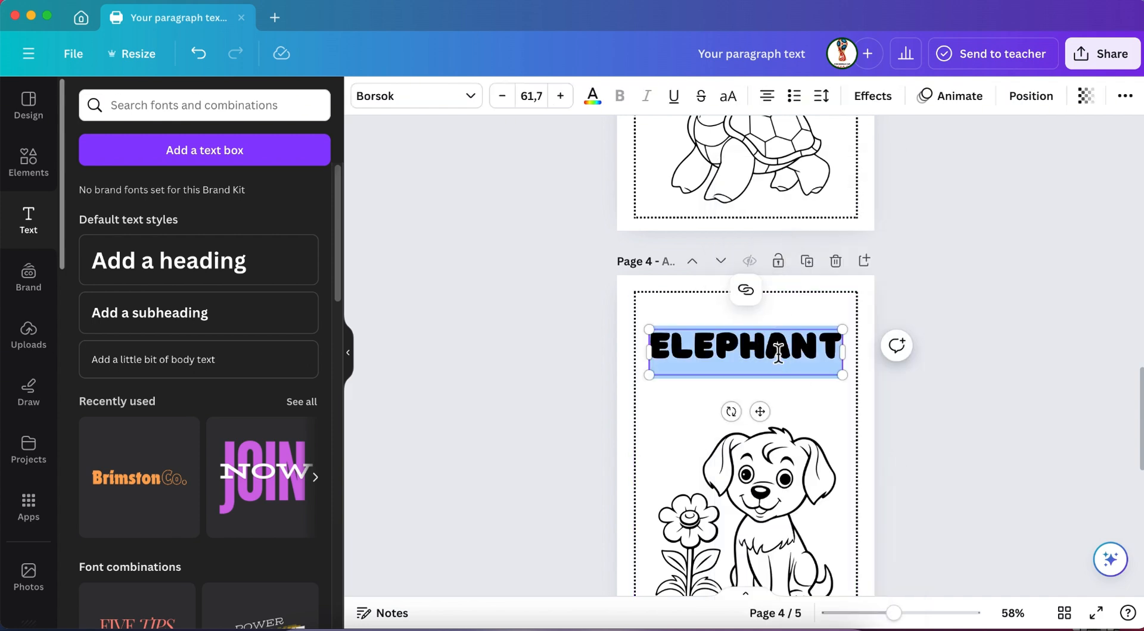
text(DOG)
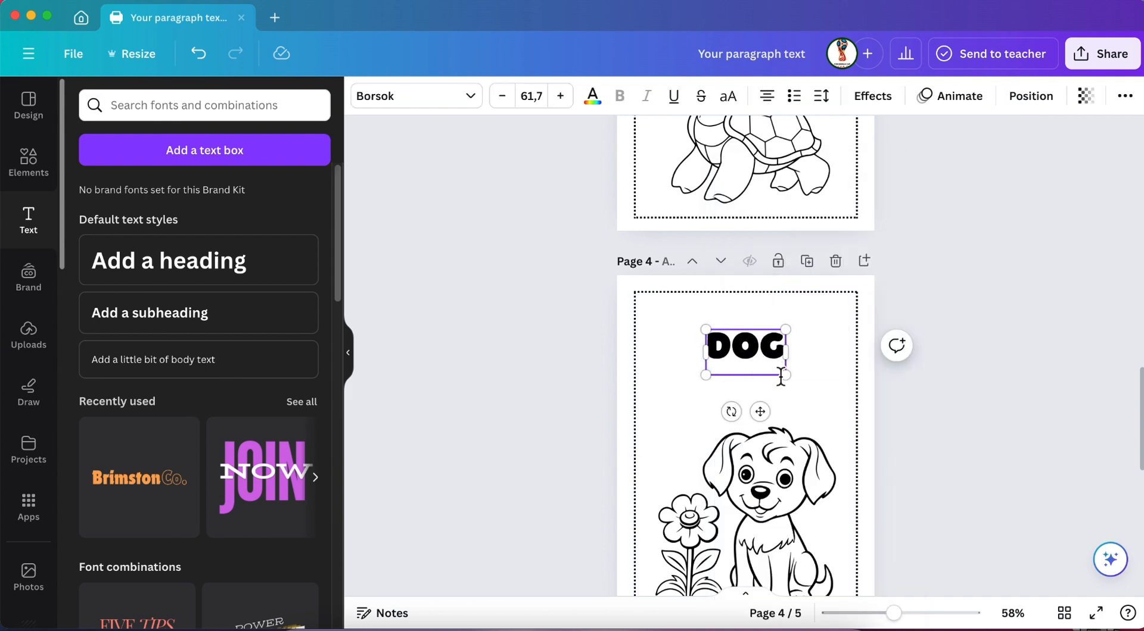
Paste the copied heading onto page 5 and move it up into the gap above the forest scene.
scroll(775, 393, down, 5)
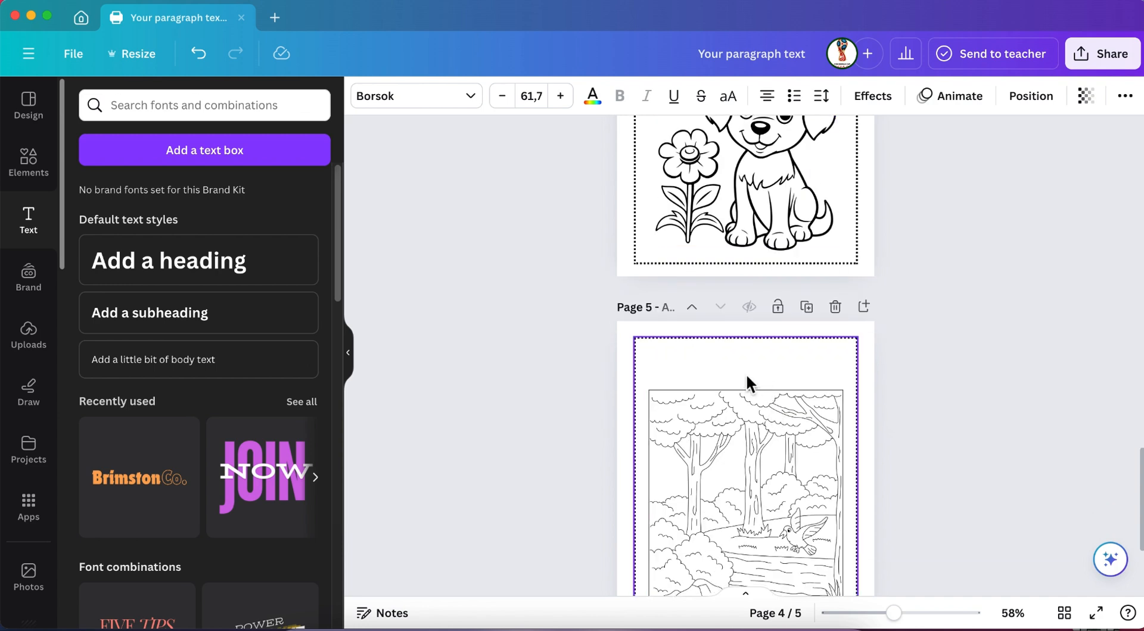
right_click(709, 380)
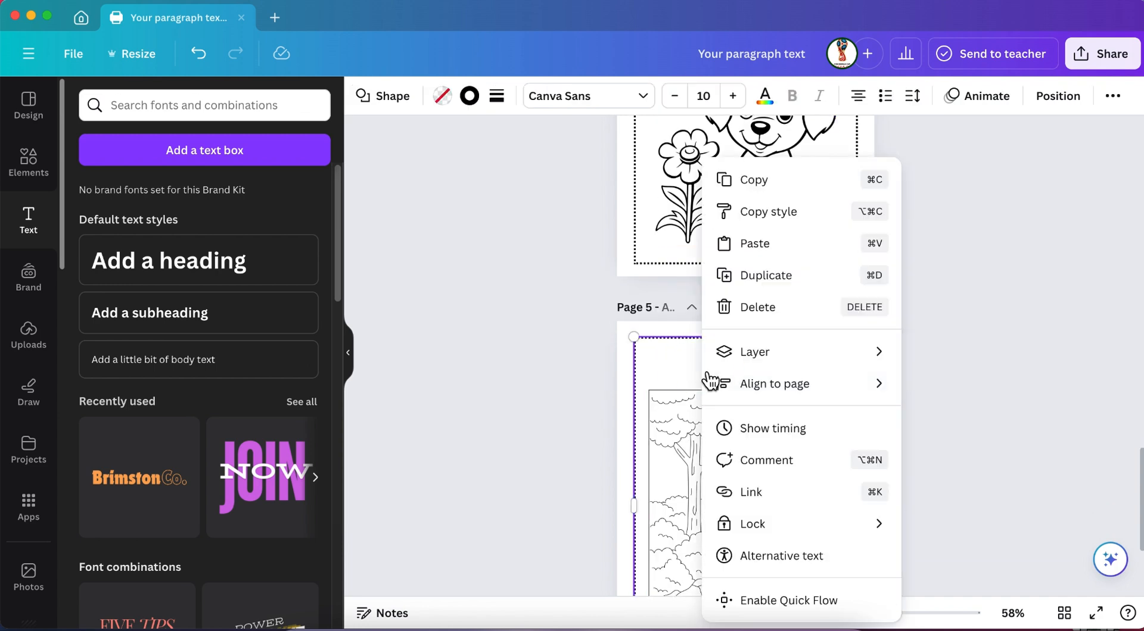
click(757, 243)
drag(749, 388, 750, 359)
Replace the page 5 heading text with "NATURE" and deselect it.
double_click(752, 364)
double_click(752, 364)
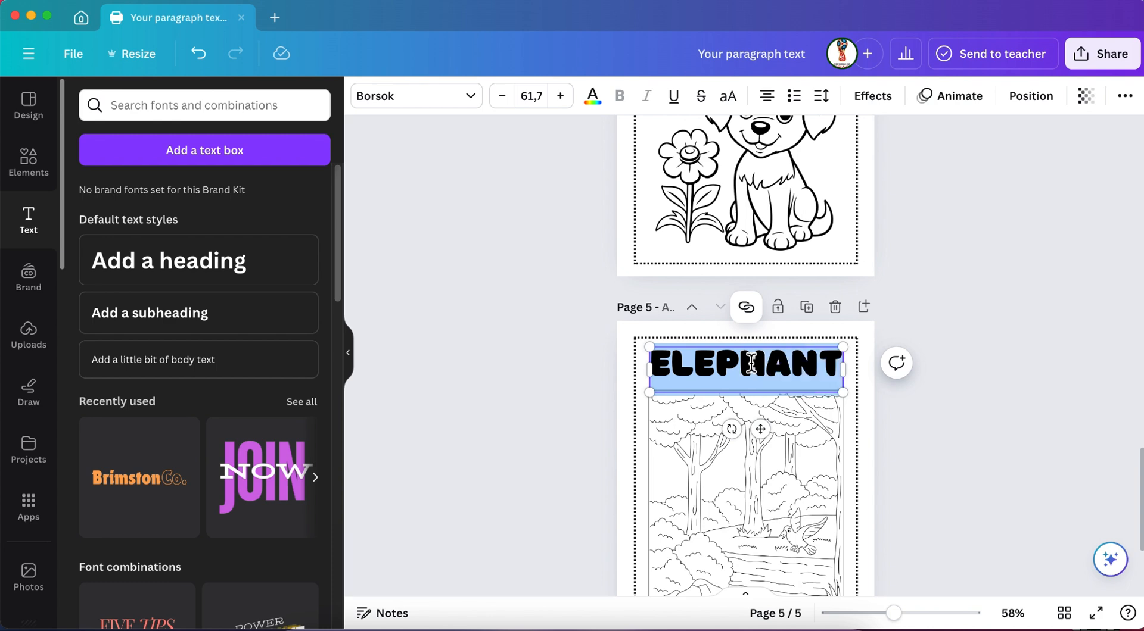
text(NATURE)
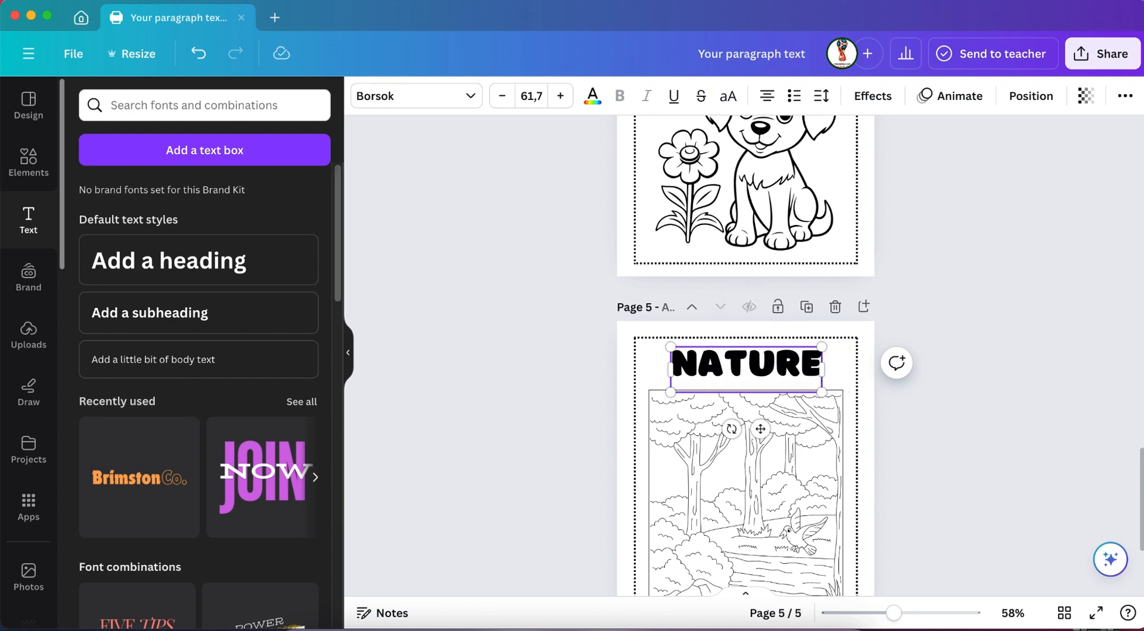
click(943, 419)
scroll(942, 419, down, 3)
scroll(942, 420, up, 10)
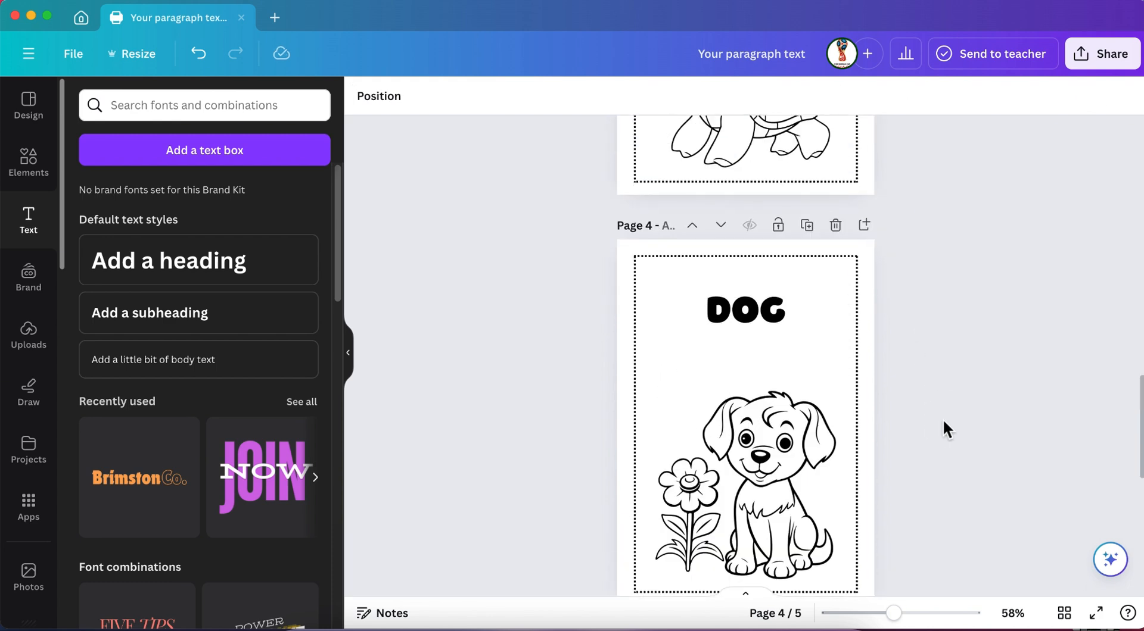
Apply the Hollow text effect to the "ELEPHANT" heading on page 1.
scroll(942, 420, up, 10)
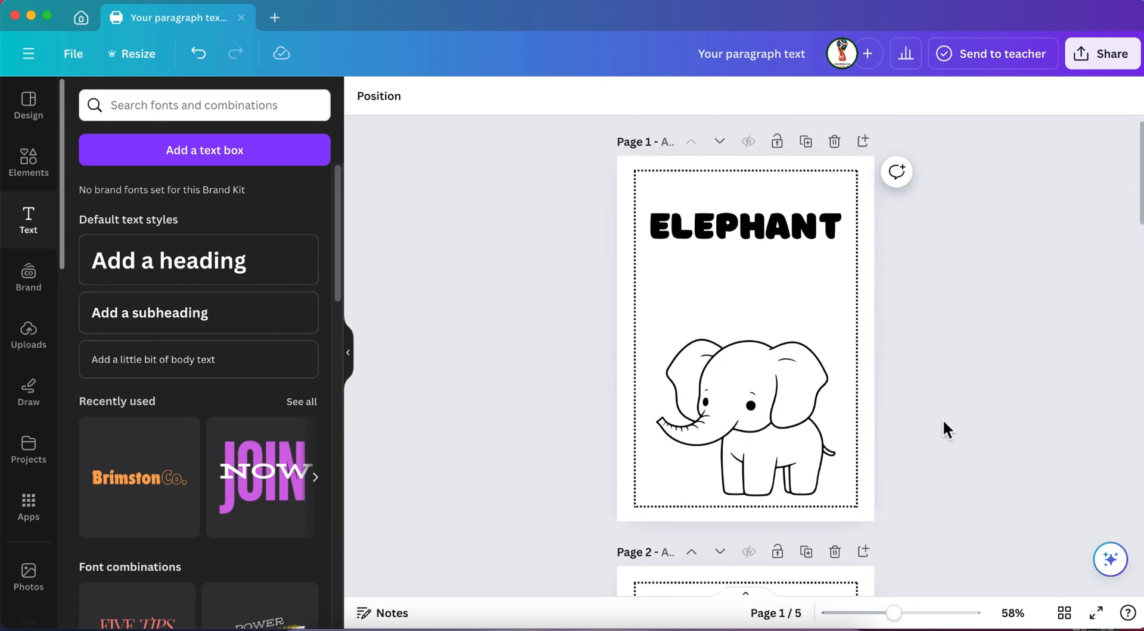
click(734, 233)
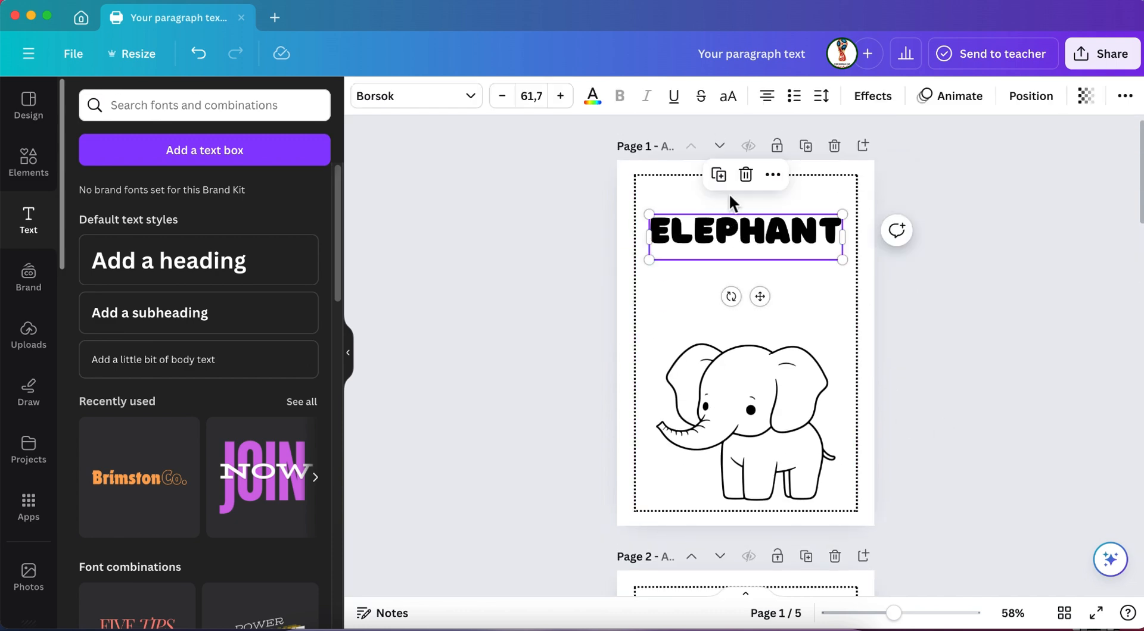
click(866, 102)
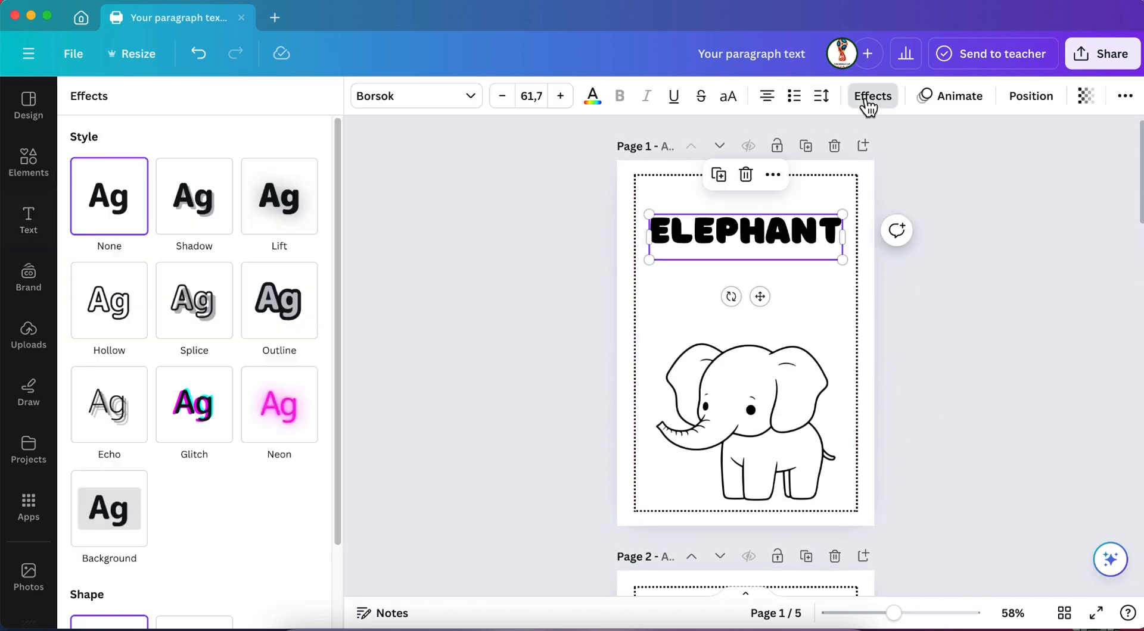
click(137, 310)
scroll(207, 470, down, 3)
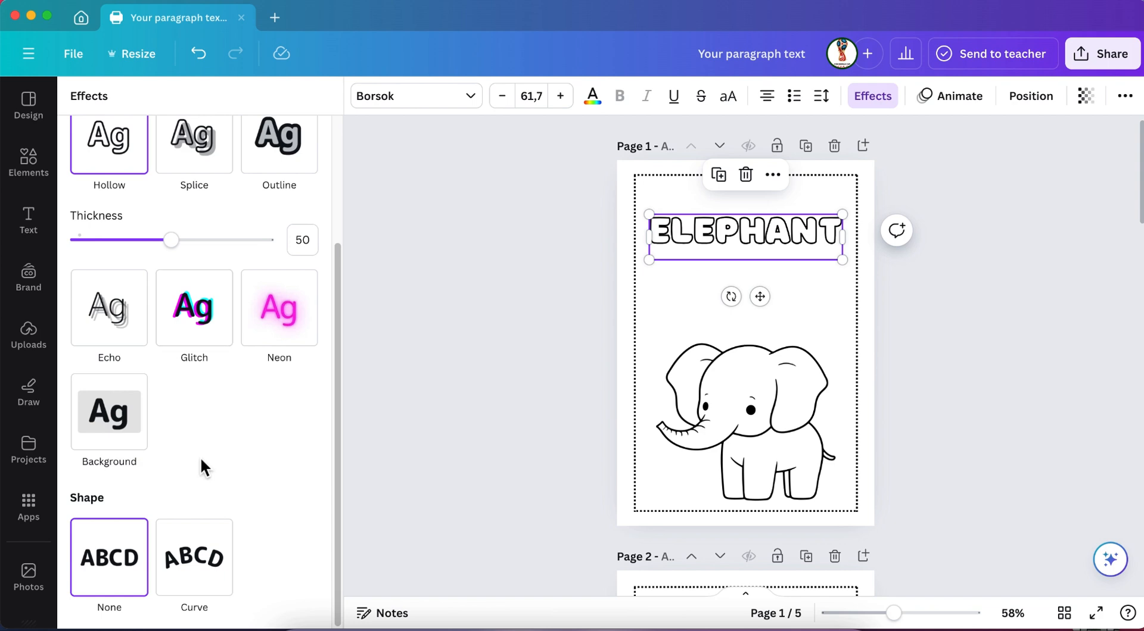
scroll(200, 417, up, 3)
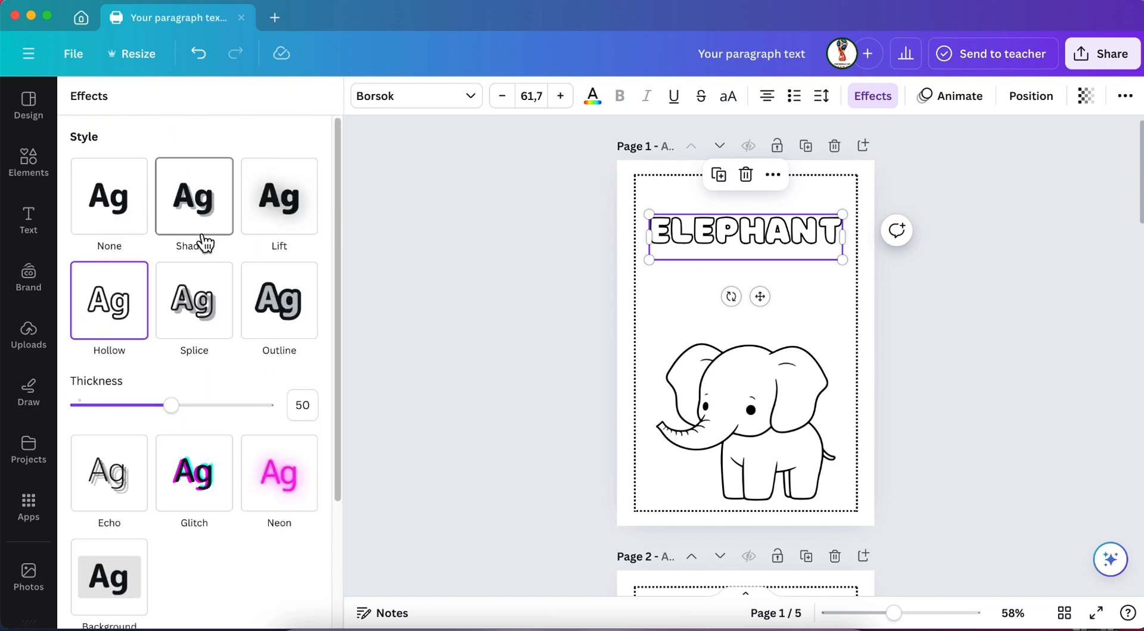
Give the "LION" heading on page 2 and the "TORTLE" heading on page 3 the Hollow text effect.
scroll(759, 501, down, 5)
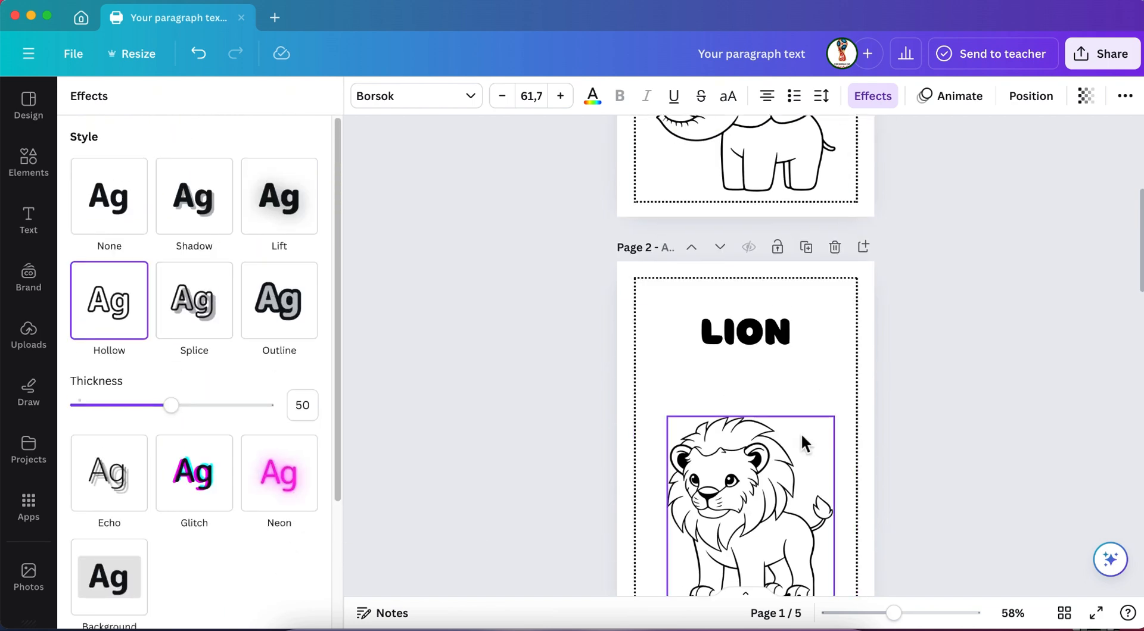
click(745, 332)
click(92, 325)
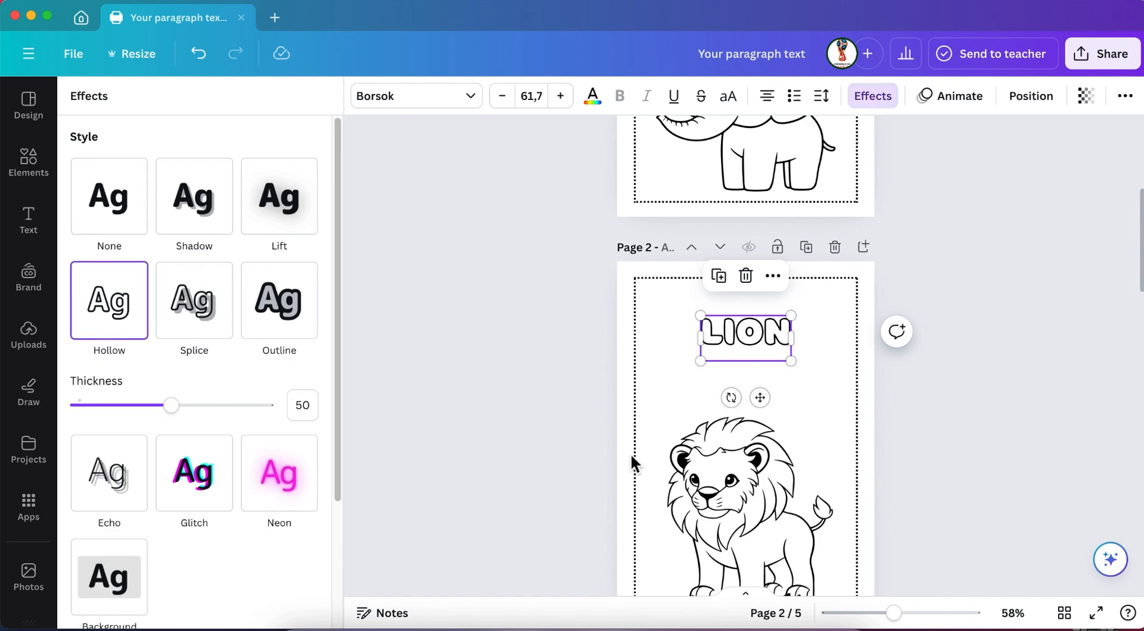
scroll(631, 462, down, 5)
click(717, 246)
click(109, 301)
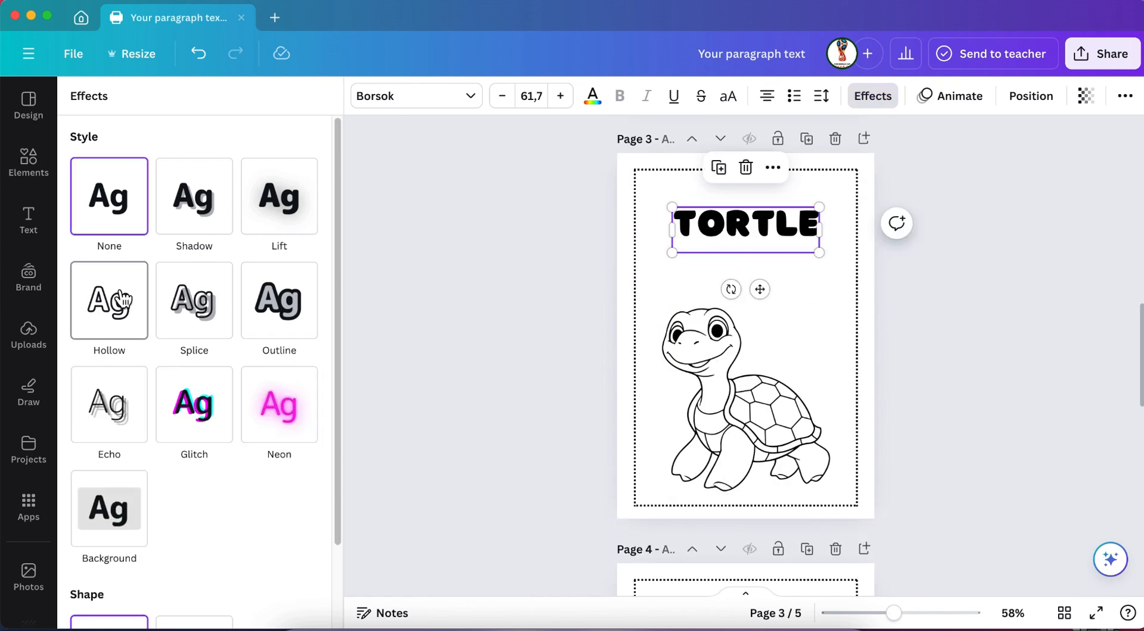
Apply the Hollow text effect to the "DOG" heading on page 4 and the "NATURE" heading on page 5.
scroll(744, 387, down, 5)
click(747, 292)
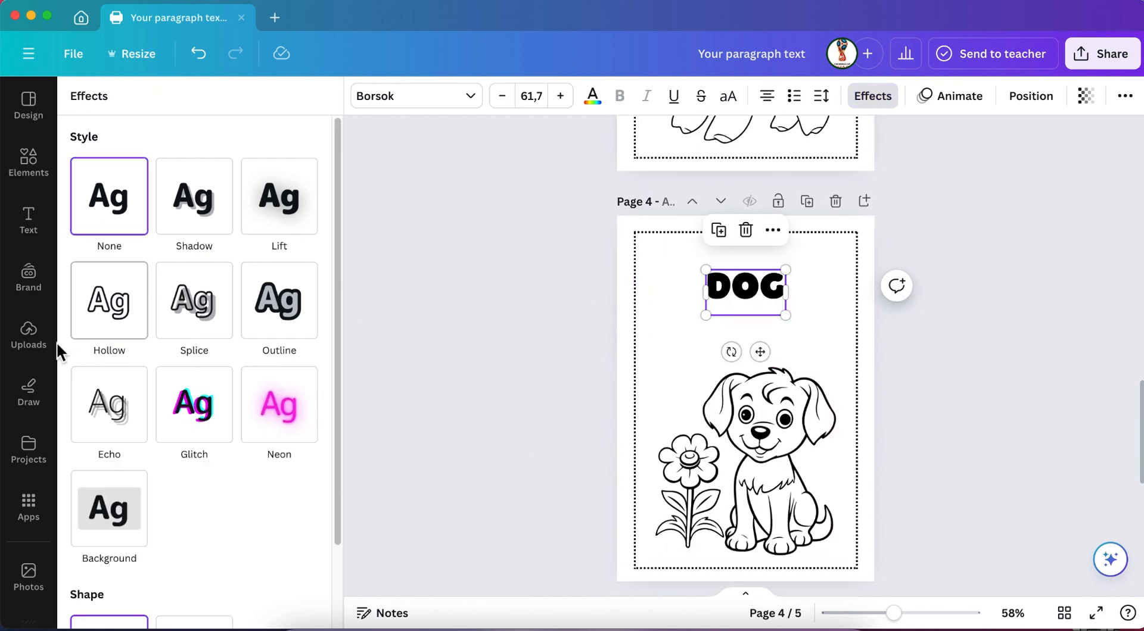
click(91, 301)
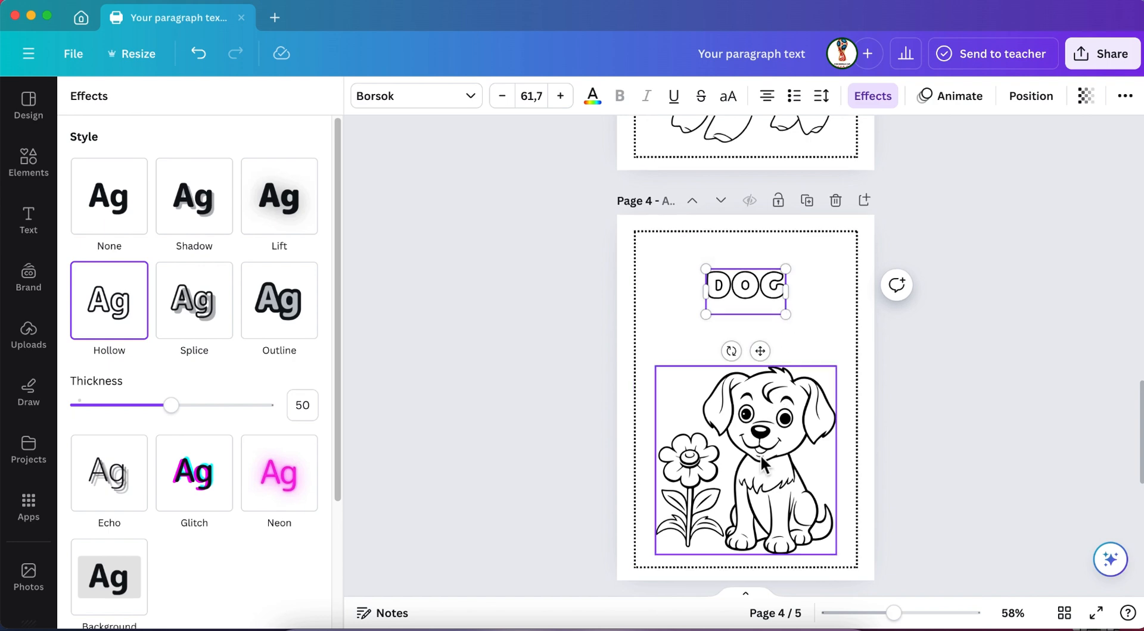
scroll(760, 455, down, 5)
click(755, 409)
click(109, 301)
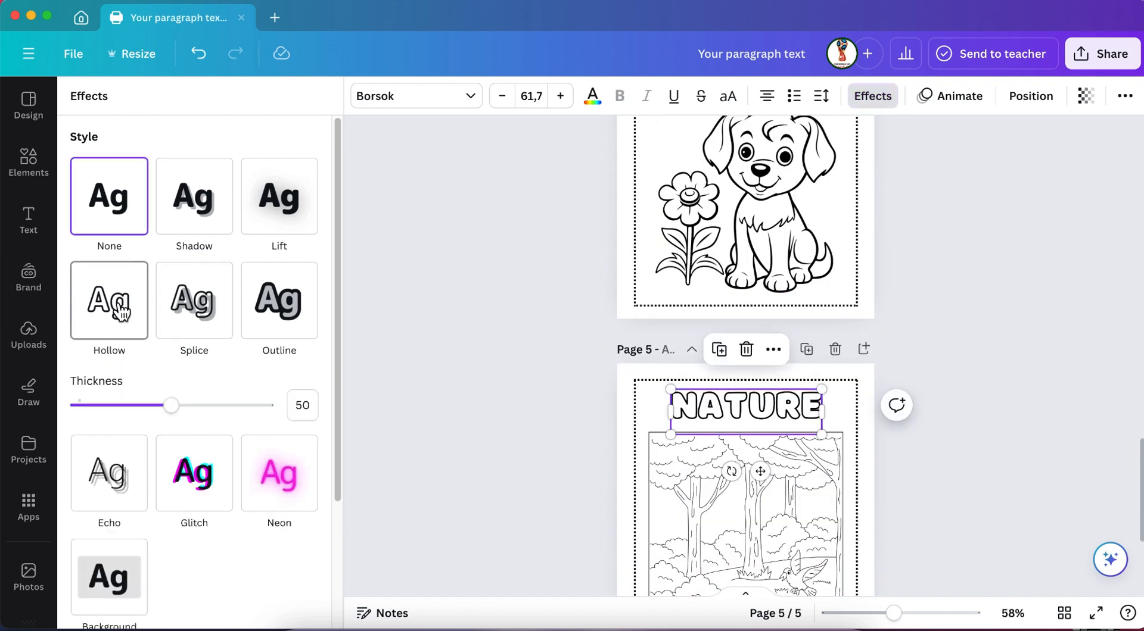
Review the headings and drawings across the five pages, examining the "DOG" heading on page 4 and leaving nothing selected.
scroll(717, 513, up, 15)
scroll(717, 513, up, 5)
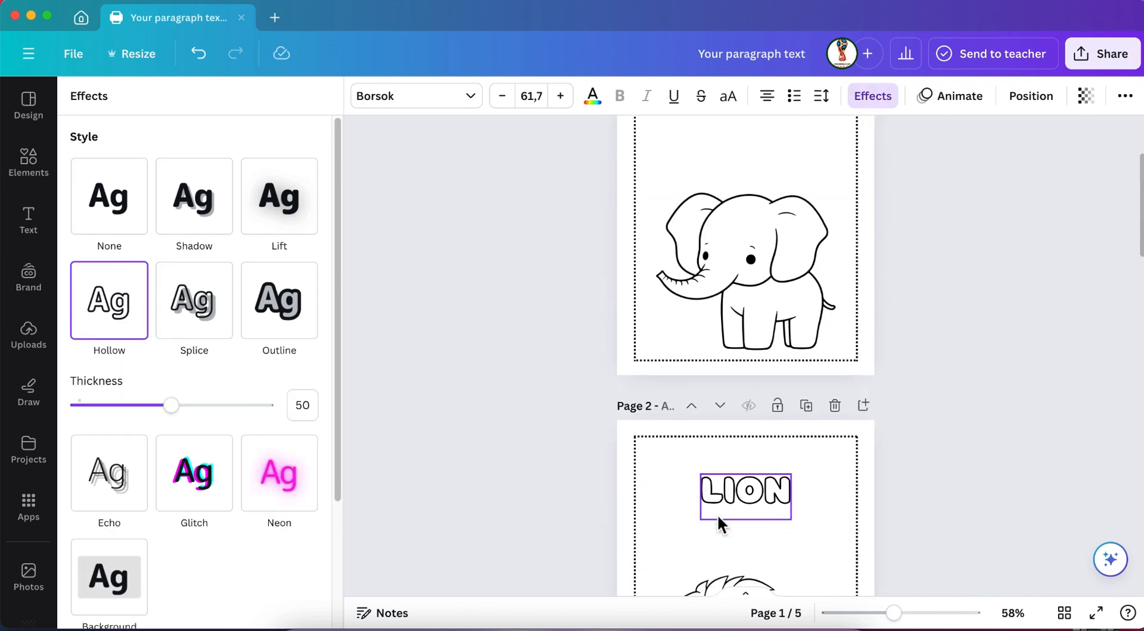
scroll(716, 514, down, 7)
scroll(716, 513, down, 10)
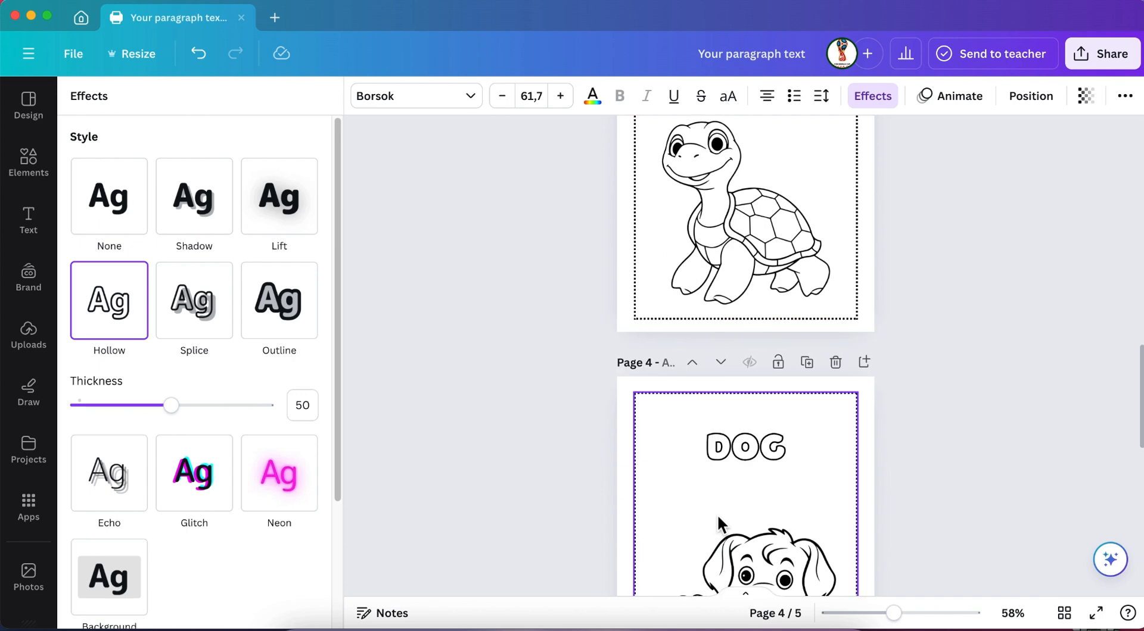
click(785, 169)
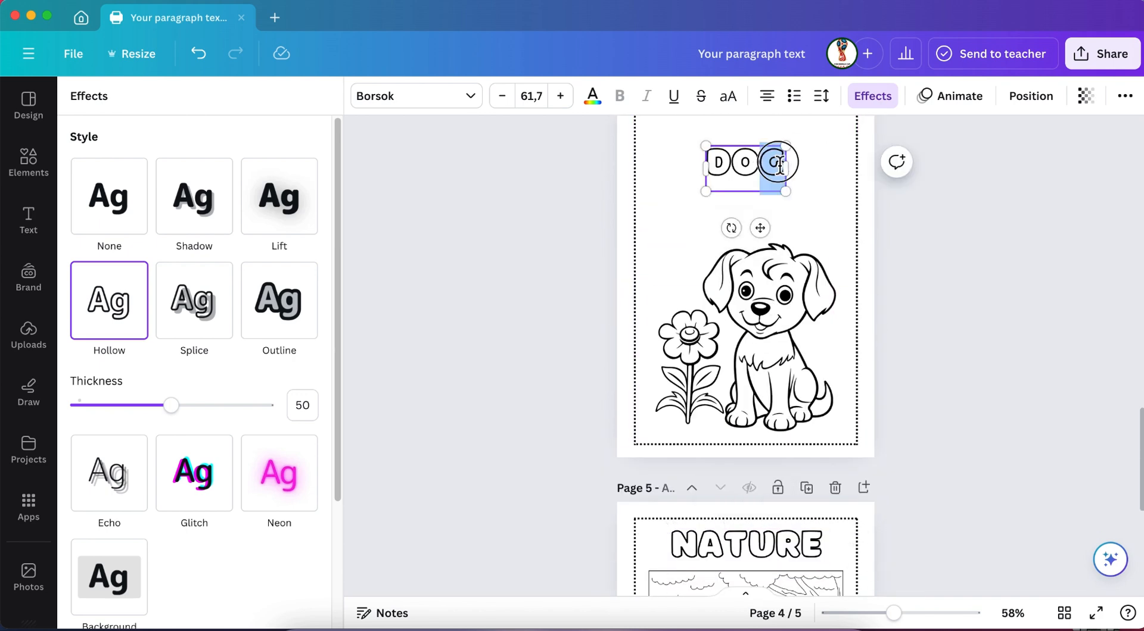
key(Escape)
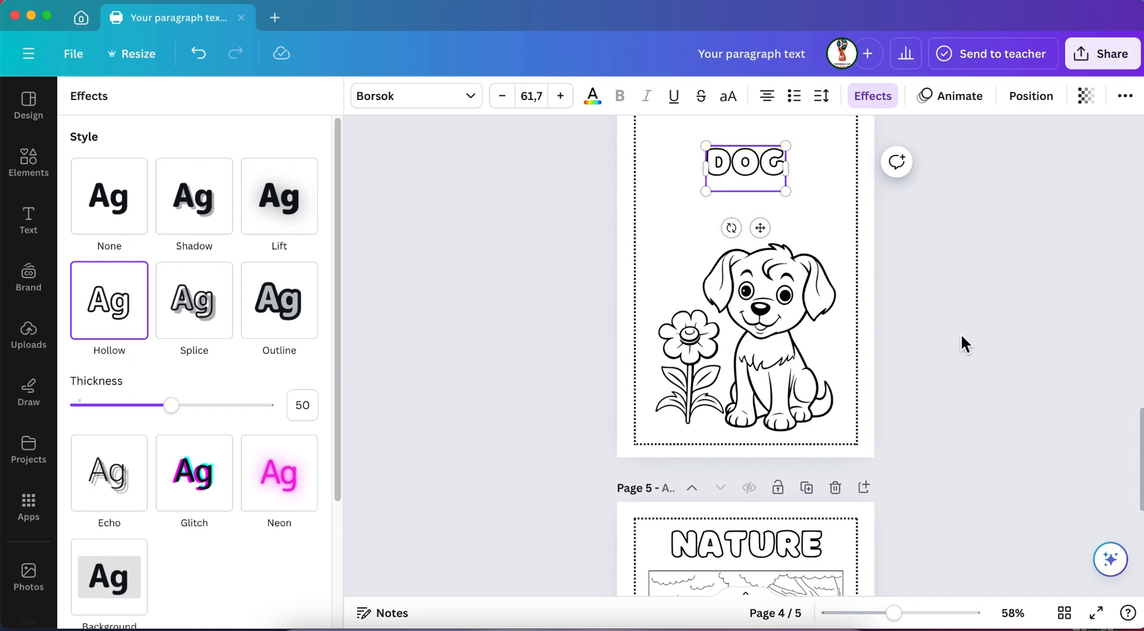
key(Escape)
key(Escape)
scroll(960, 387, down, 6)
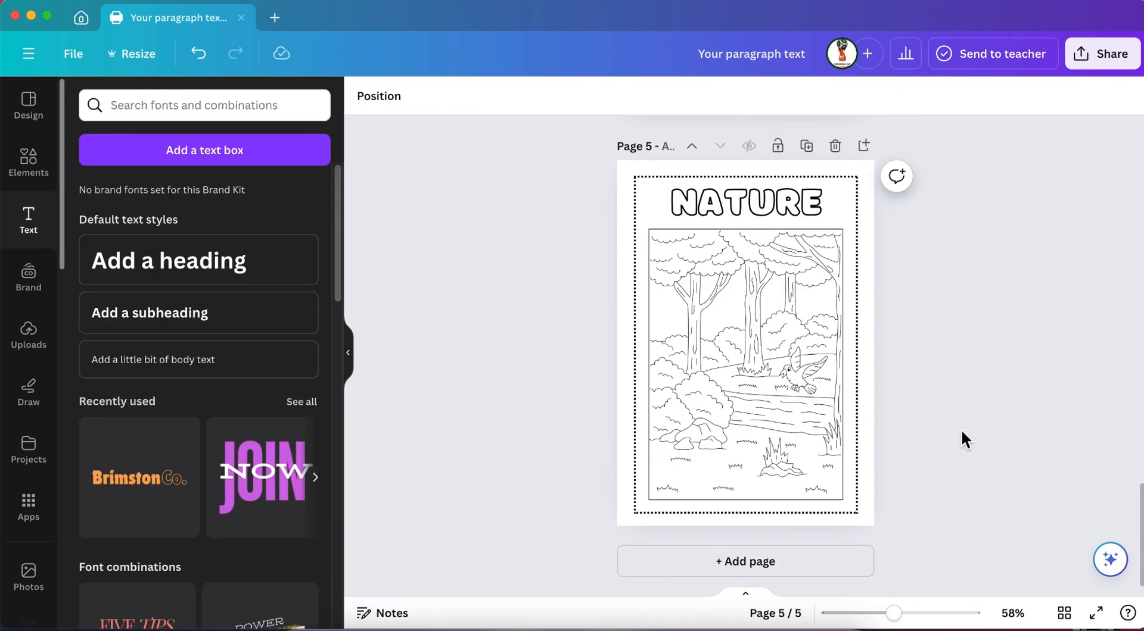
scroll(965, 440, up, 10)
Download all 5 pages of the design as PNG files at size 1, without a transparent background.
click(1112, 59)
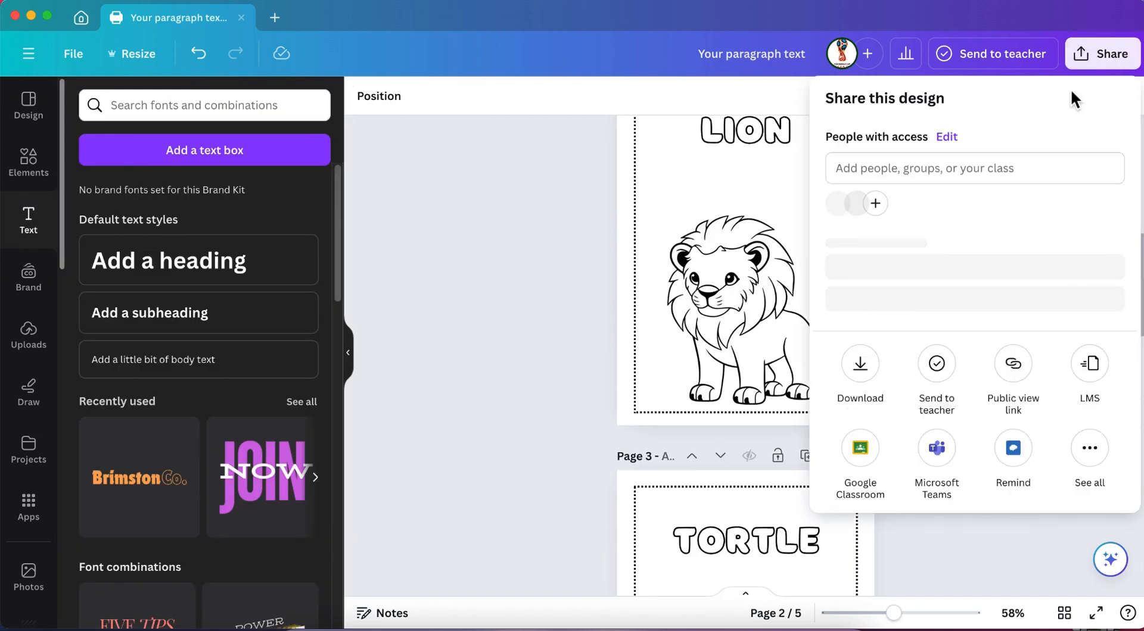
click(858, 390)
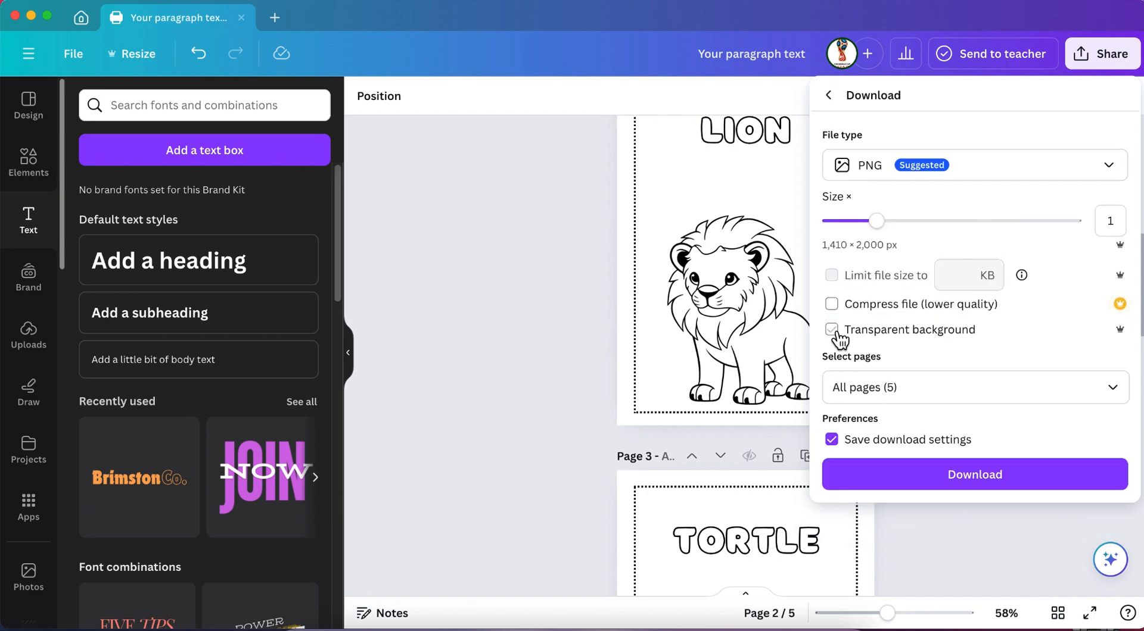
click(940, 485)
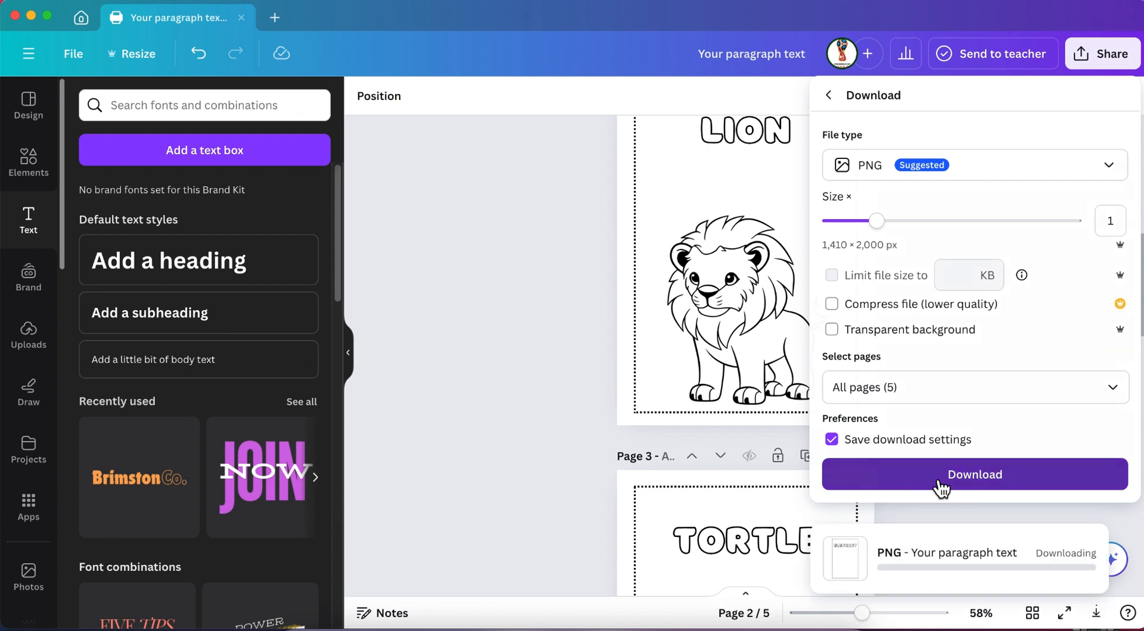